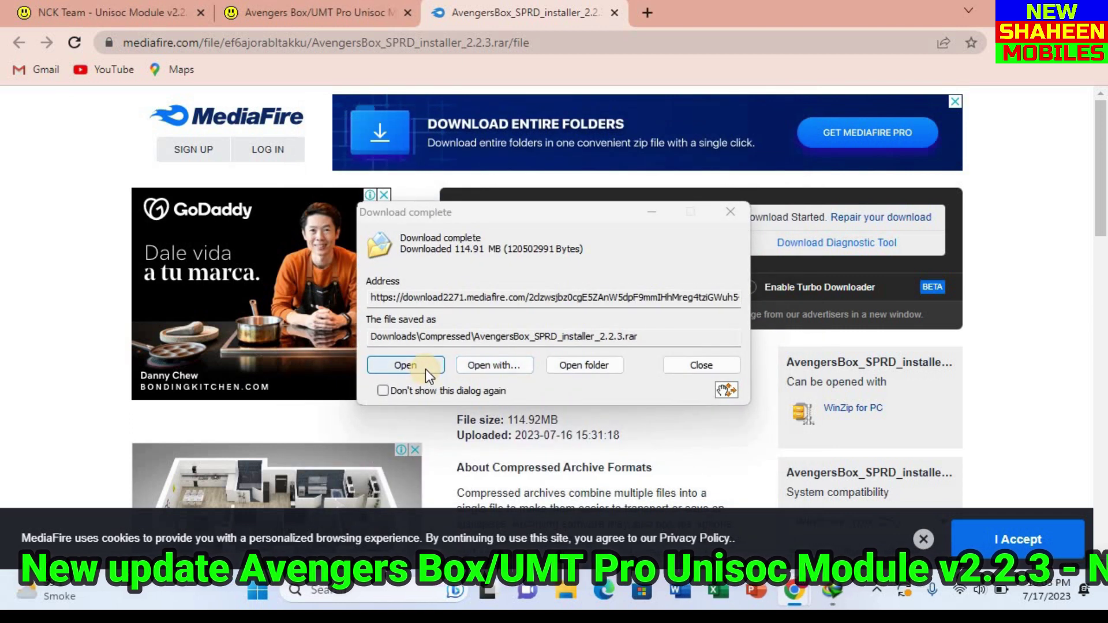
- Open the downloaded AvengersBox_SPRD_installer_2.2.3.rar archive and run the installer inside it
click(425, 368)
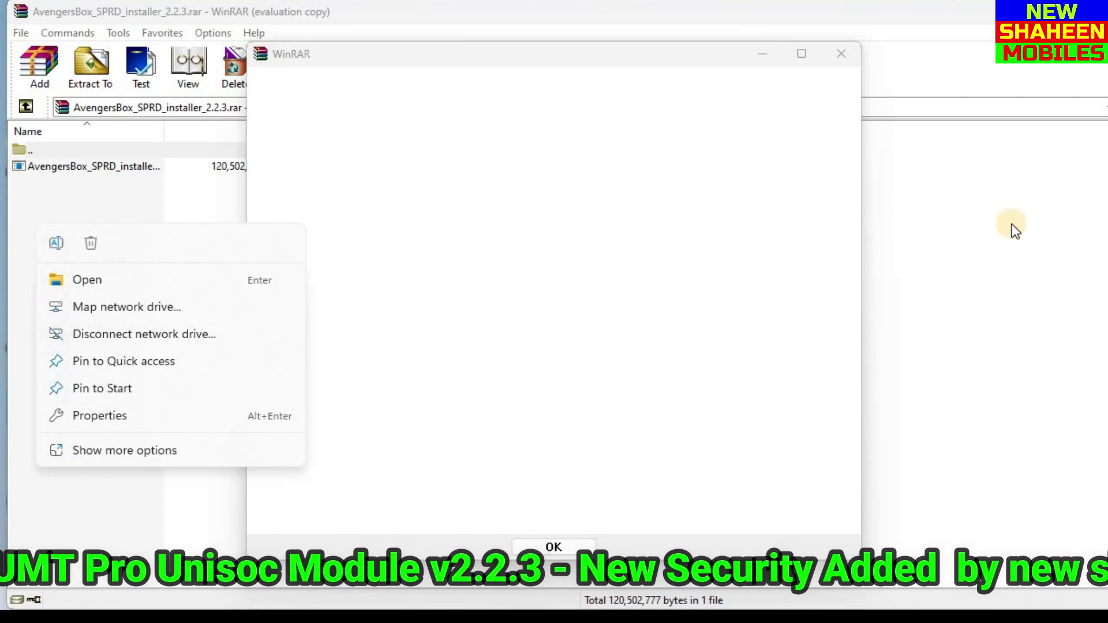
click(1036, 231)
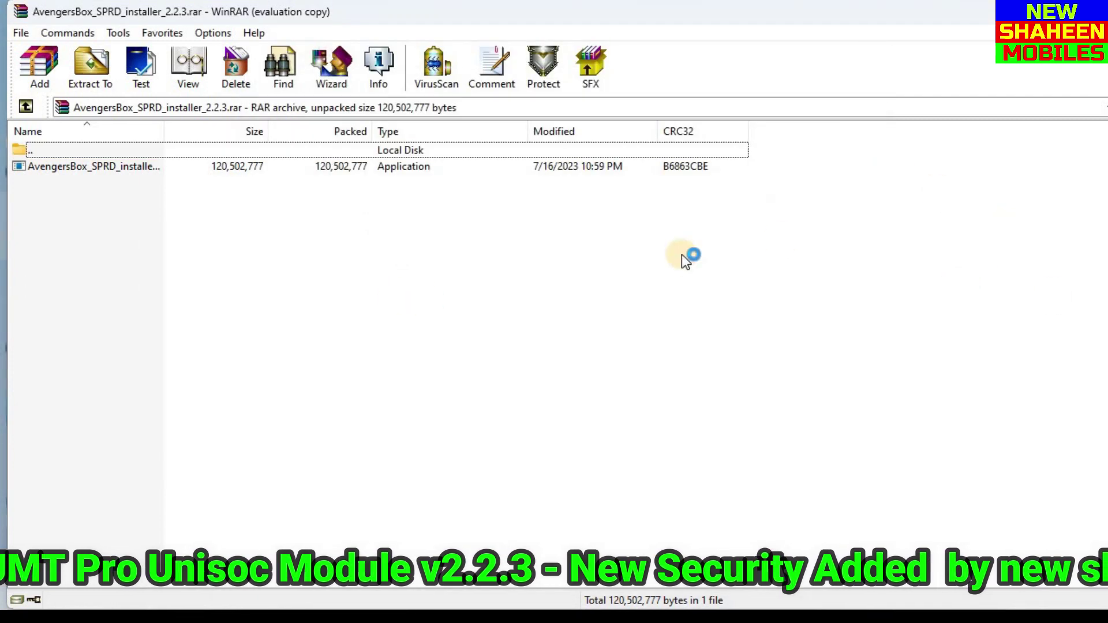
double_click(112, 170)
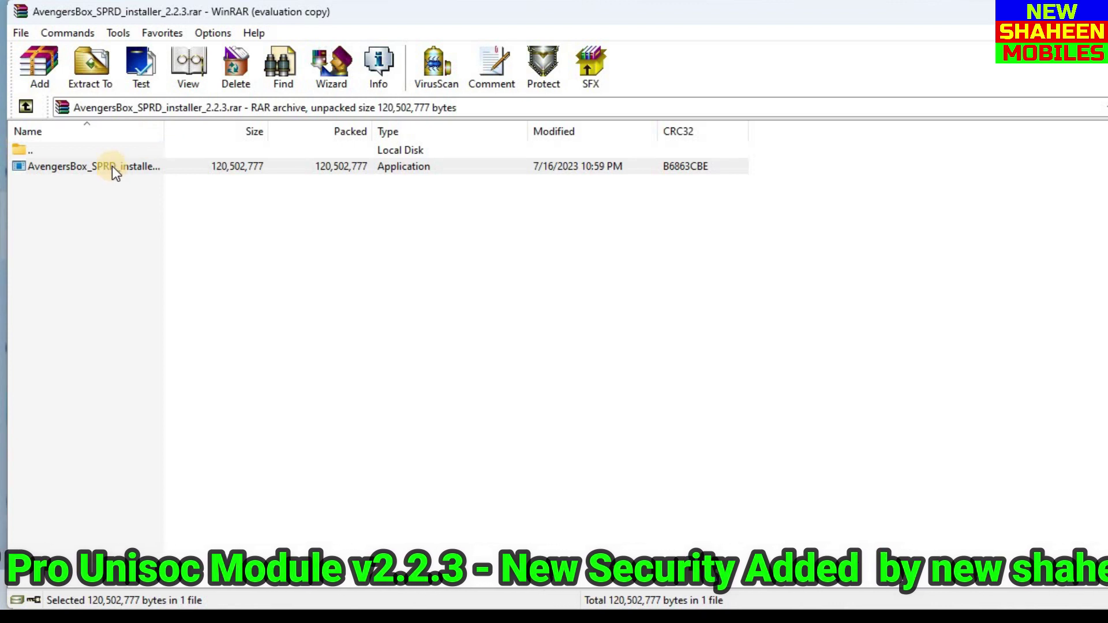
click(303, 294)
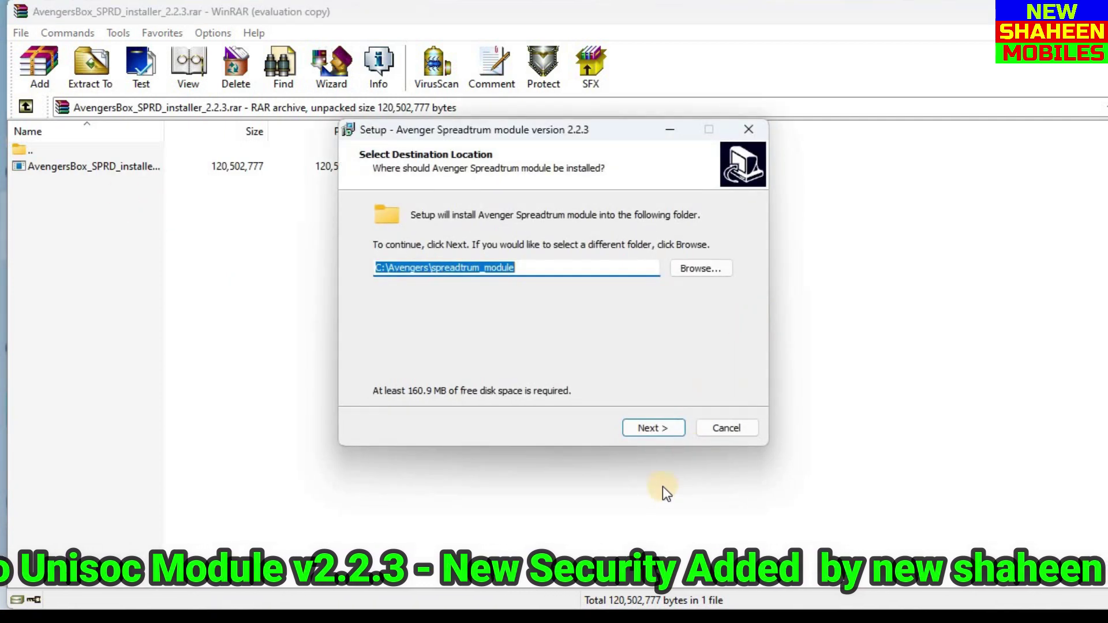
- Install Avenger Spreadtrum module 2.2.3 into the existing C:\Avengers\spreadtrum_module folder with a desktop shortcut, finish setup and close the WinRAR trial notice
click(660, 429)
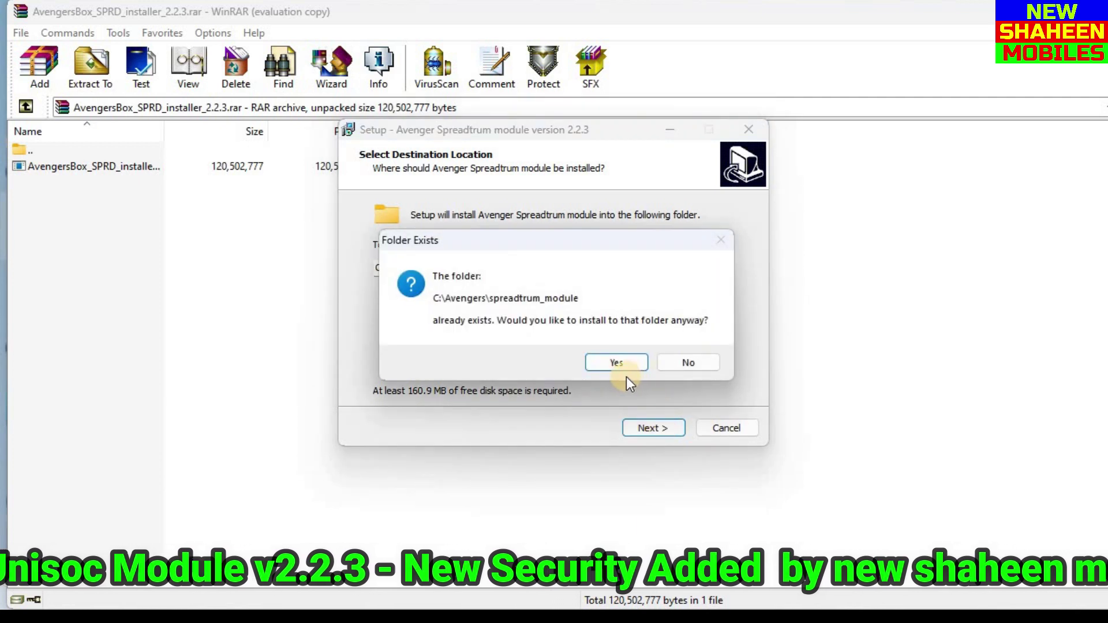
click(616, 370)
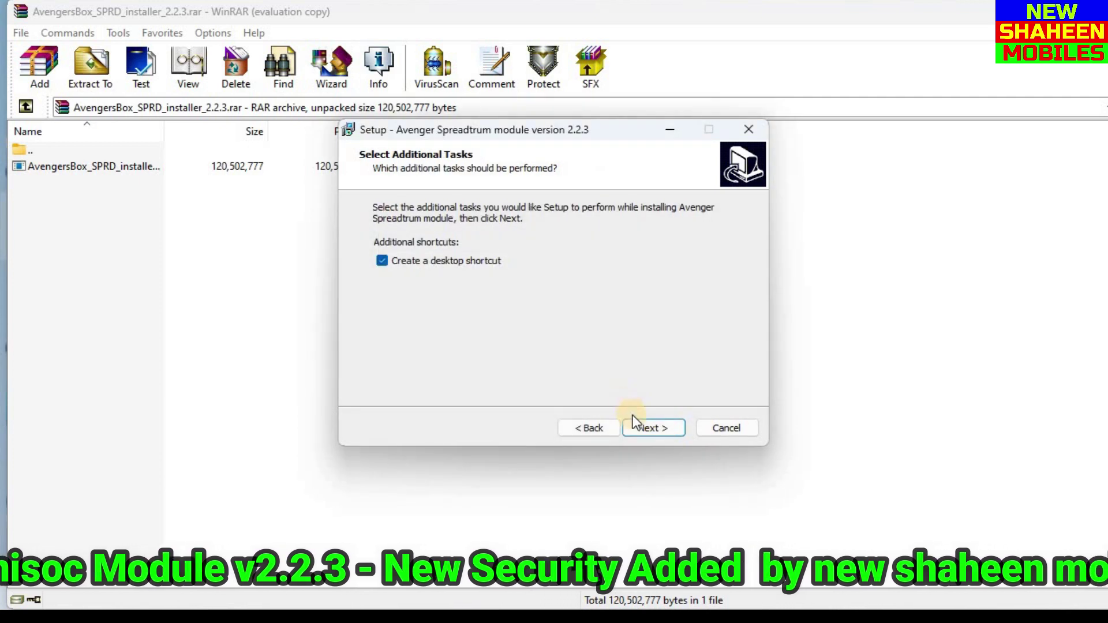
click(653, 430)
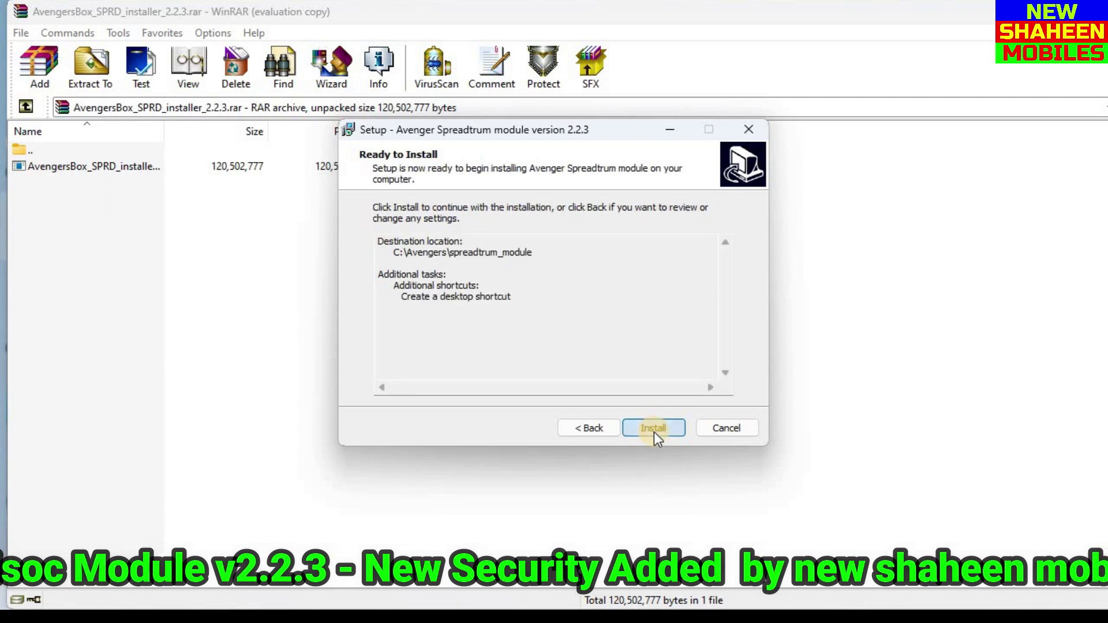
click(653, 432)
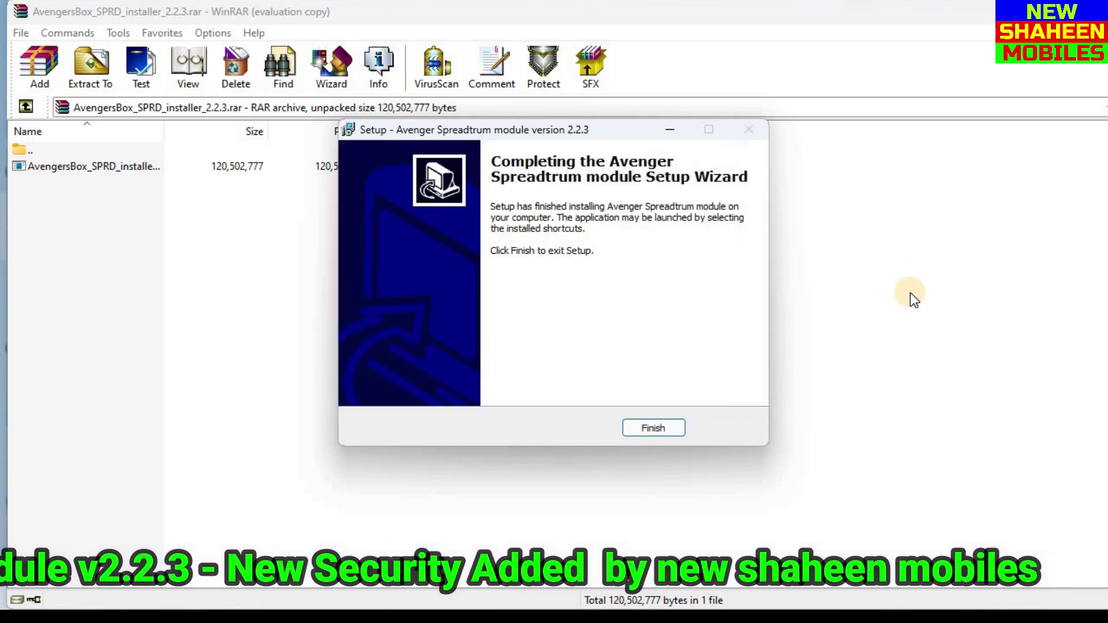
click(655, 429)
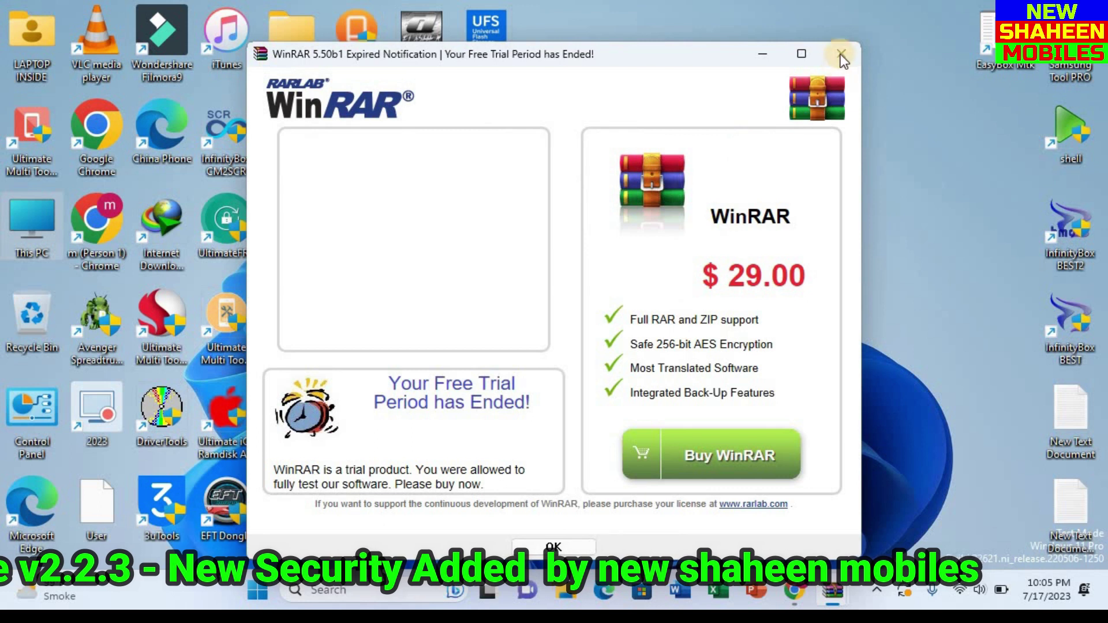
click(838, 55)
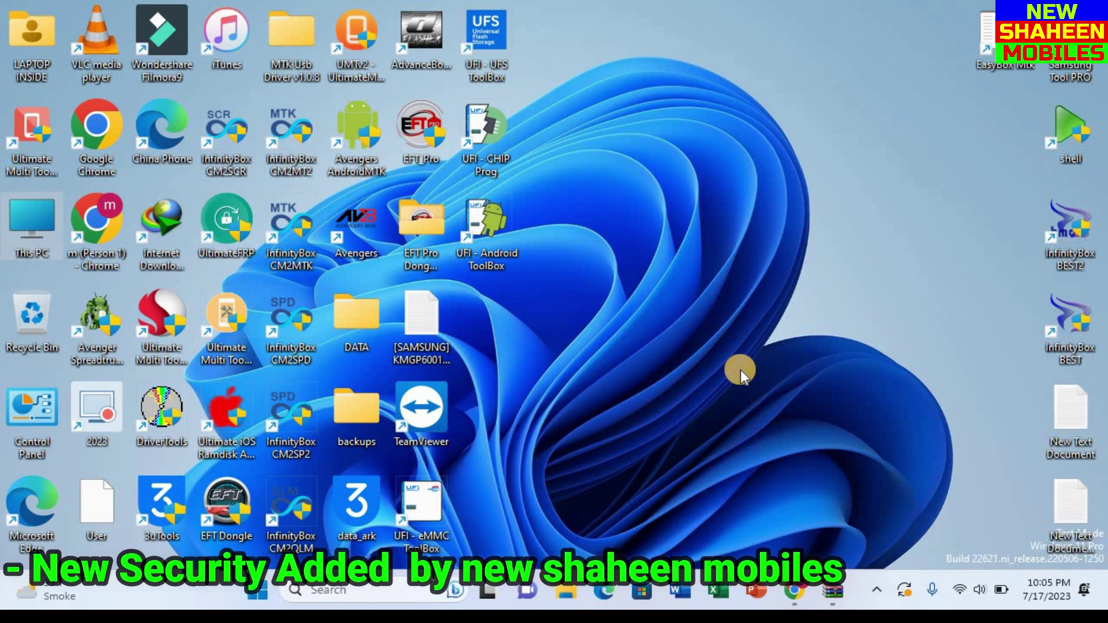
- Launch the Avenger Spreadtrum module from its desktop shortcut and shift its window slightly upward
double_click(361, 224)
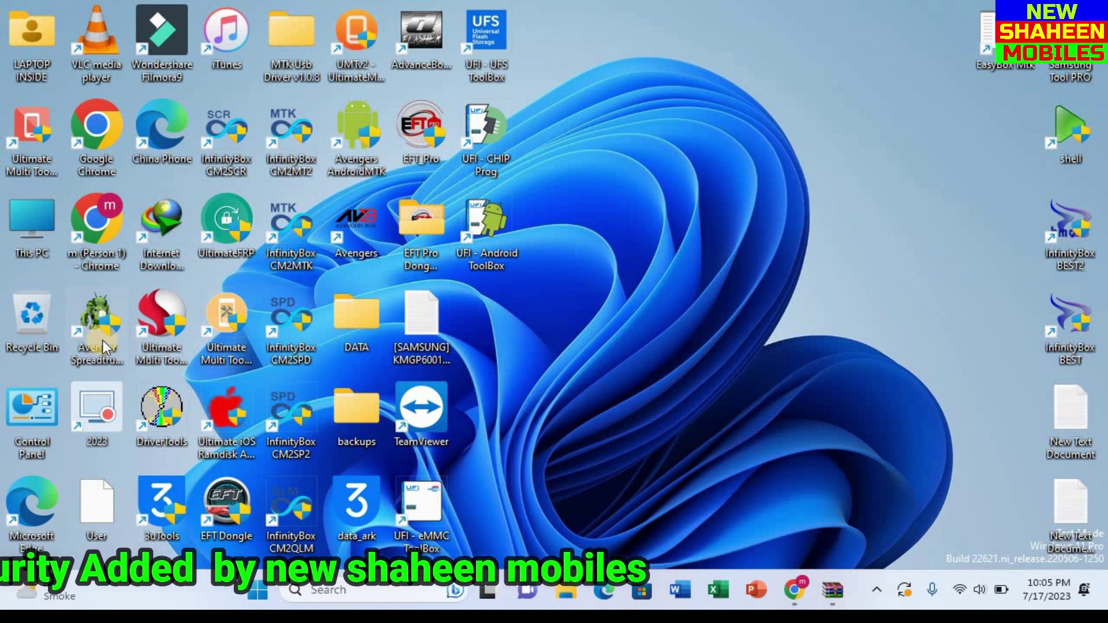
right_click(106, 384)
click(97, 322)
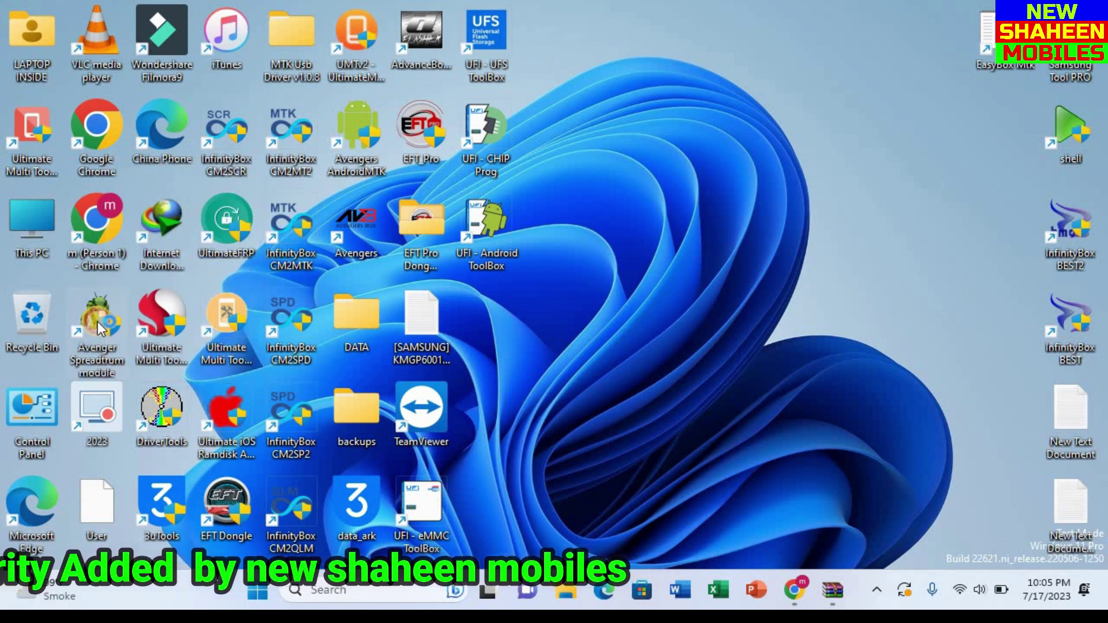
click(711, 272)
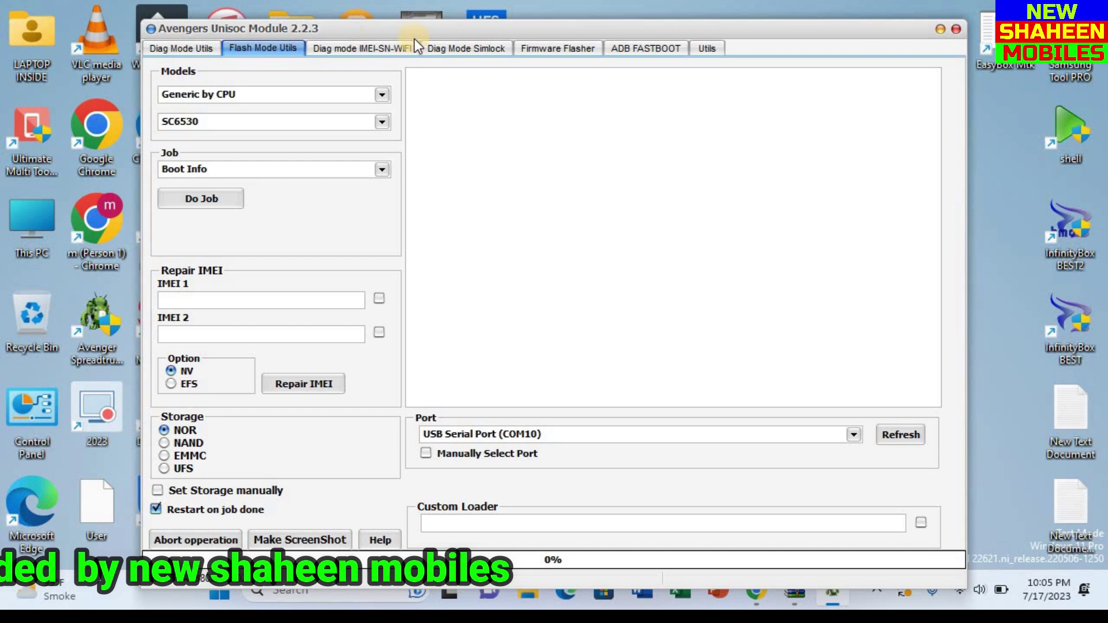
drag(386, 30, 396, 21)
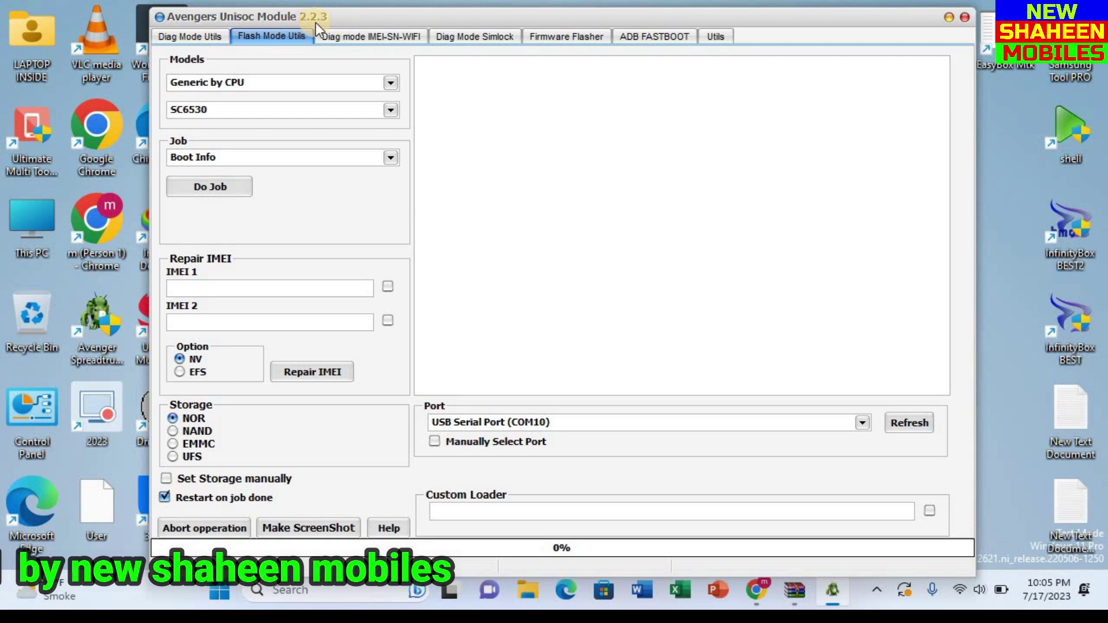
- Examine the supported phone brands in Flash Mode Utils and the functions in Diag Mode Utils, then return to Flash Mode Utils
click(300, 84)
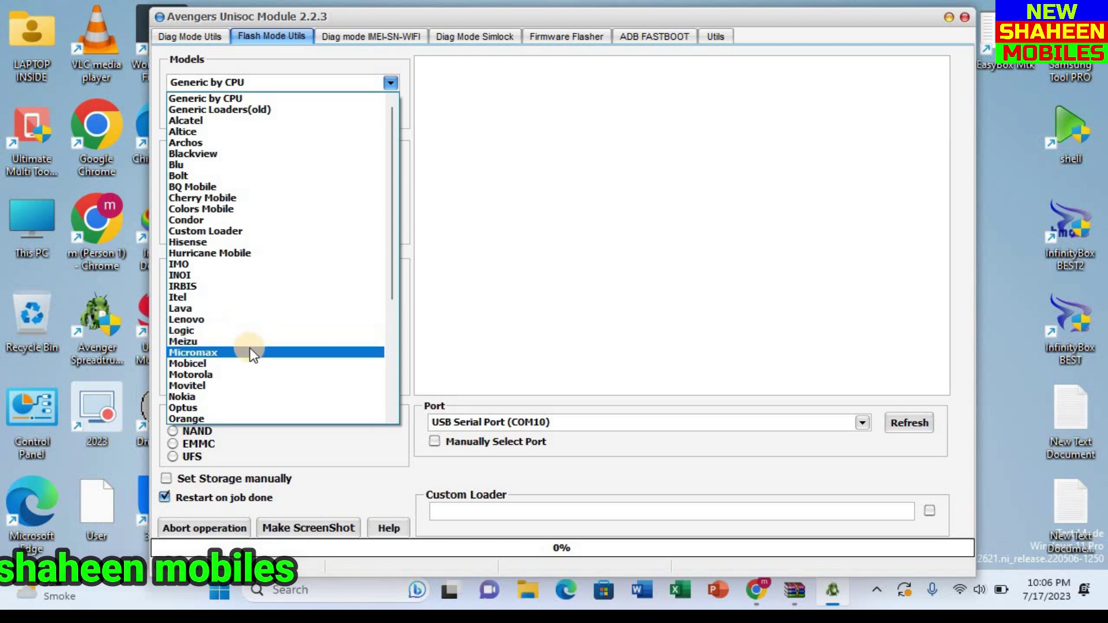
scroll(282, 215, down, 1)
scroll(282, 216, down, 2)
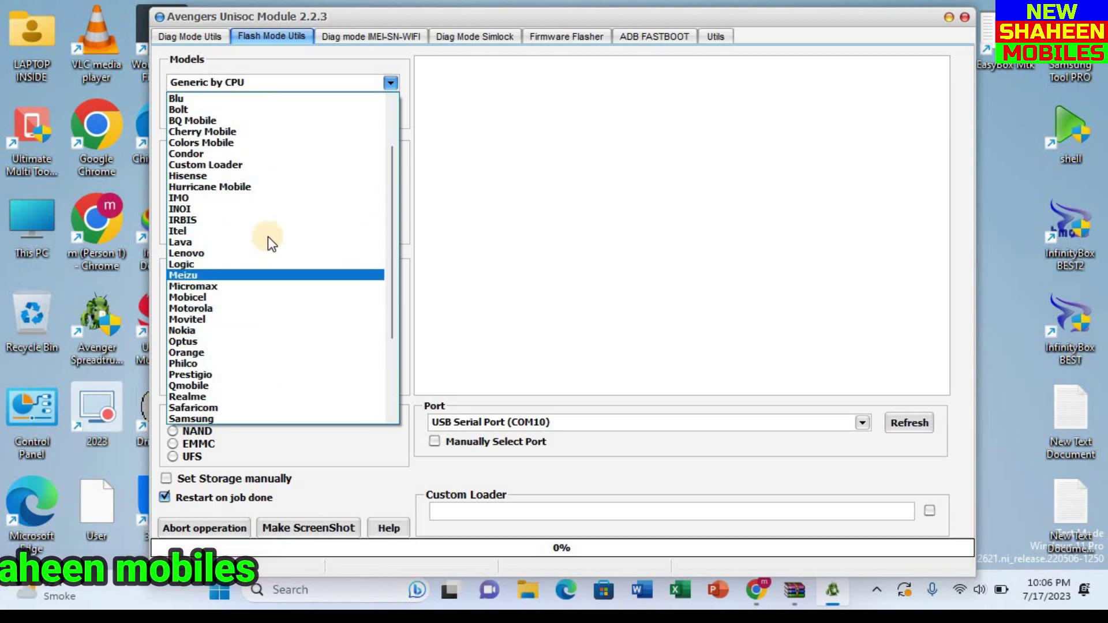
scroll(289, 268, up, 2)
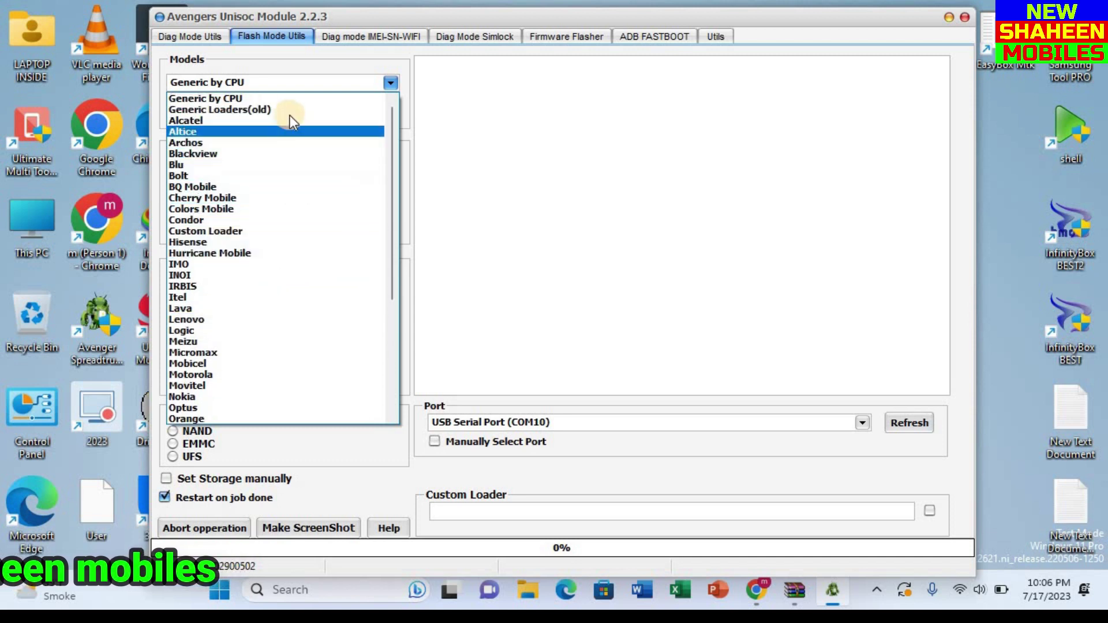
scroll(275, 340, down, 1)
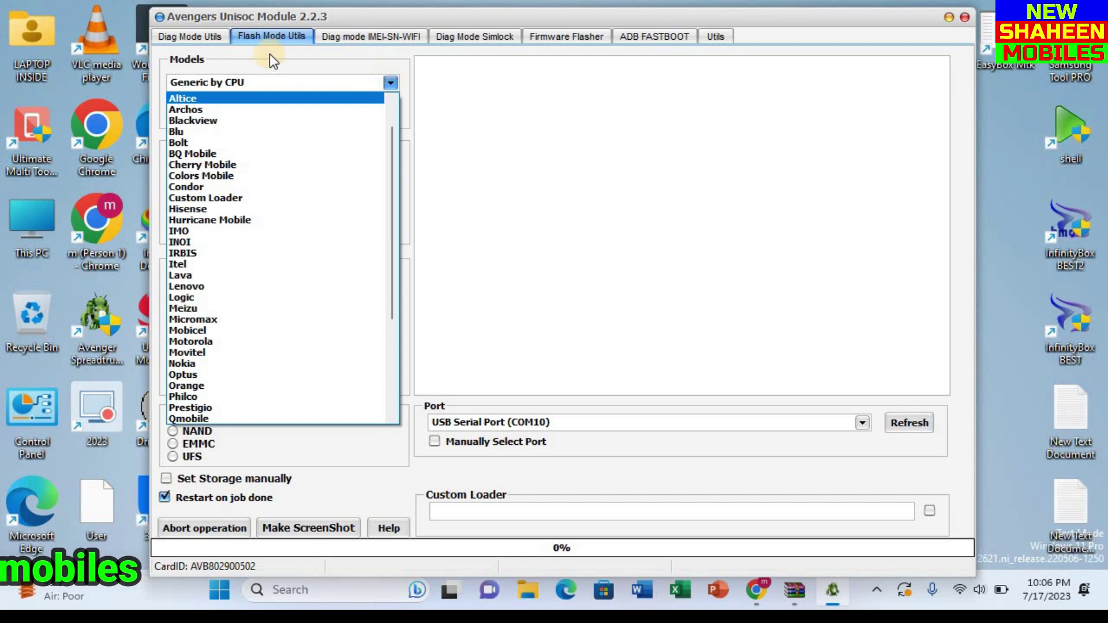
click(202, 37)
click(202, 36)
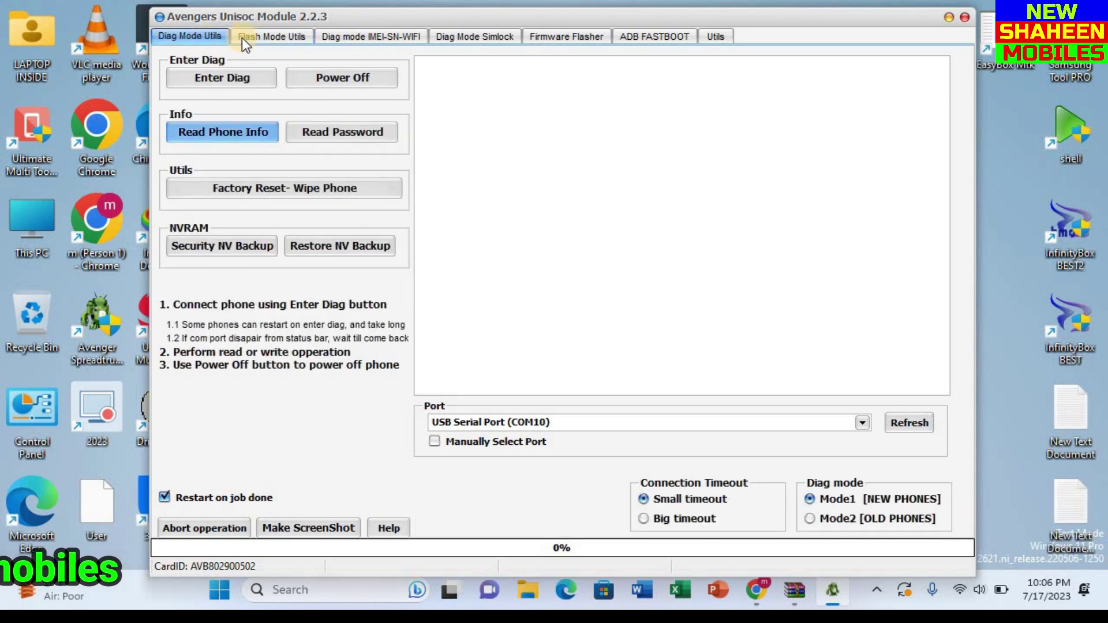
click(269, 35)
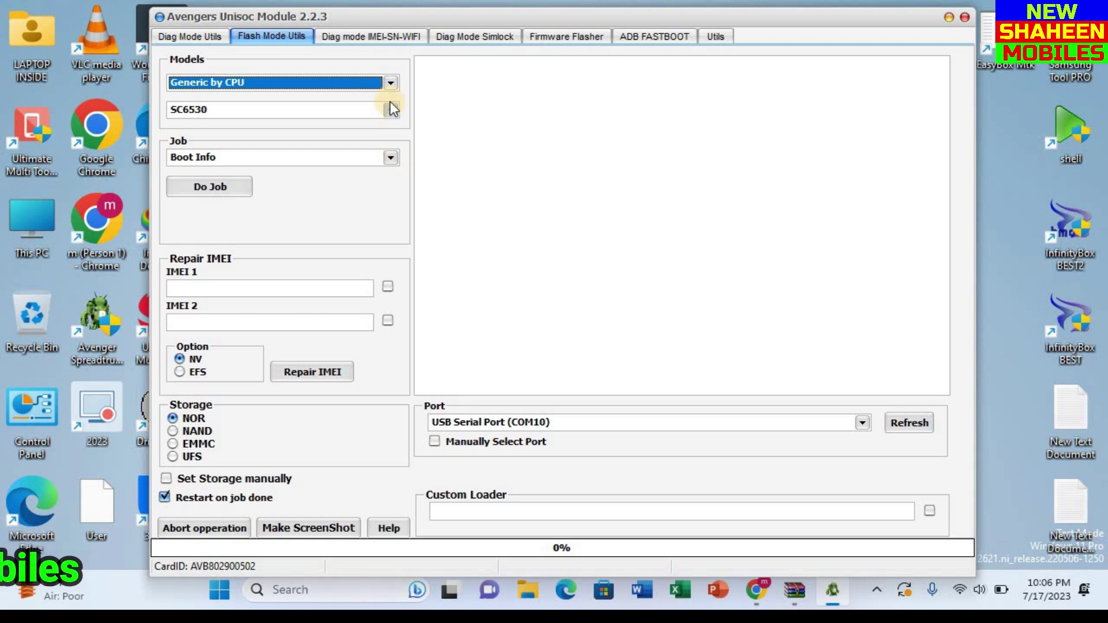
- Choose Nokia as the brand, review its supported models and select Nokia T10
click(391, 84)
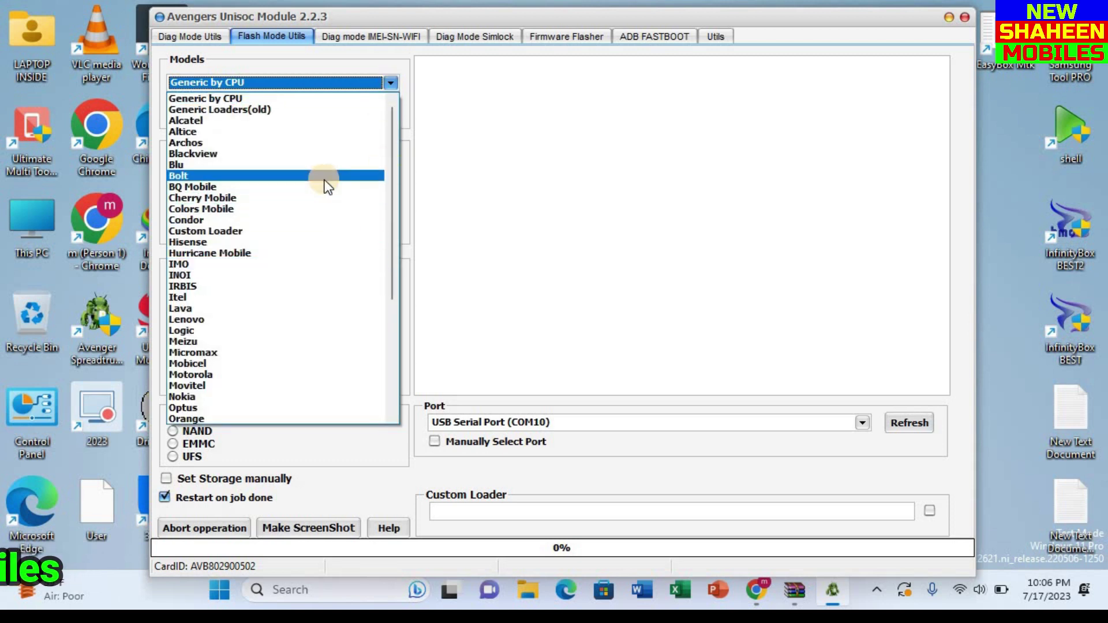
scroll(323, 184, down, 1)
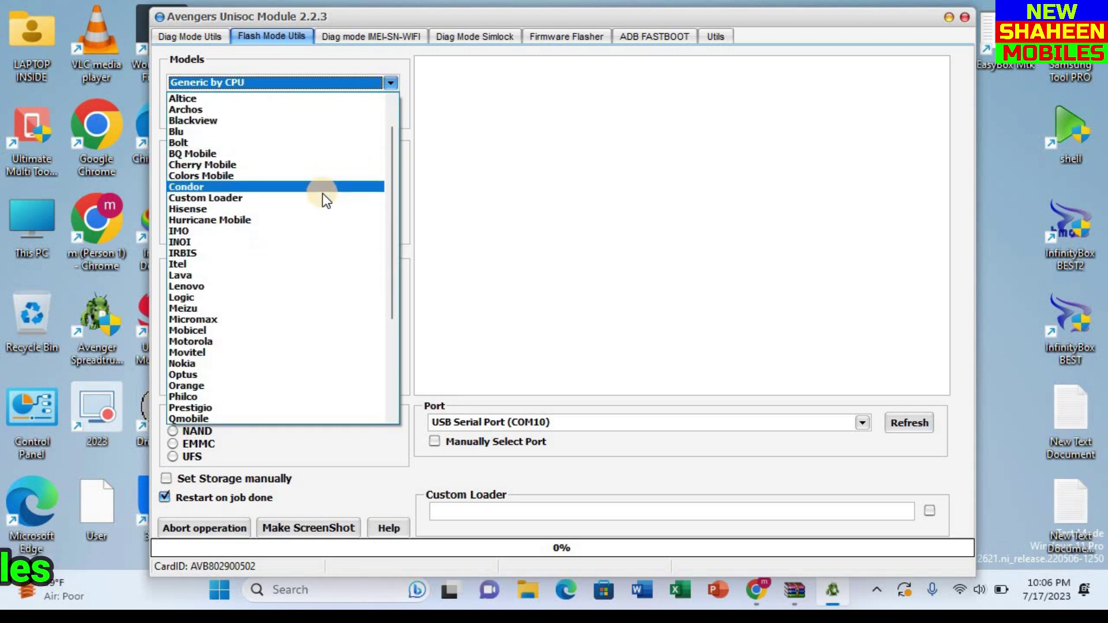
click(198, 365)
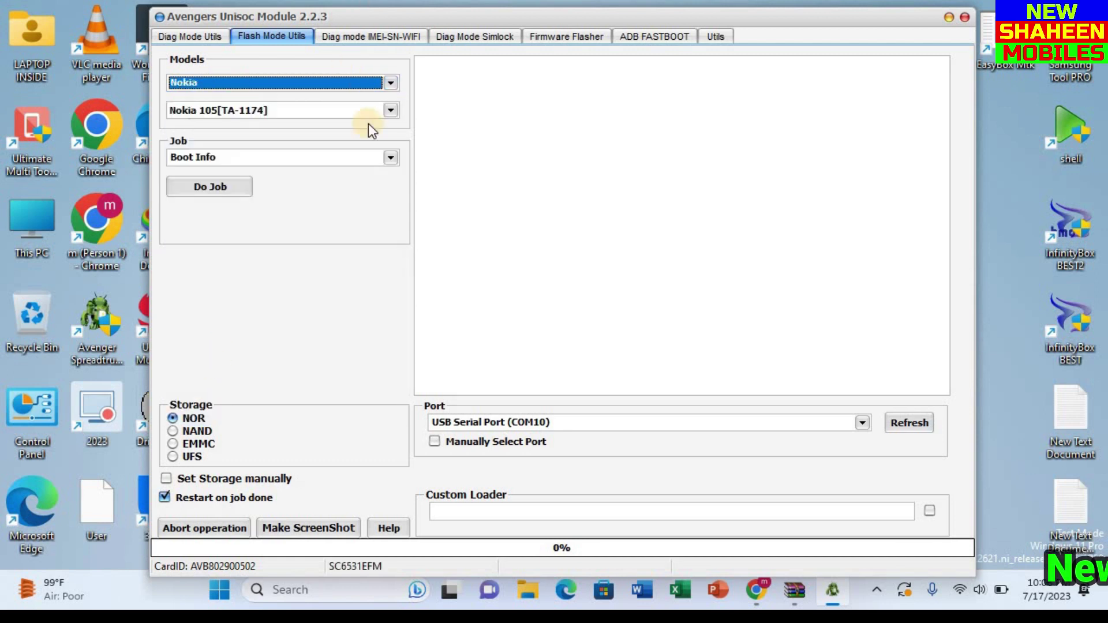
click(388, 111)
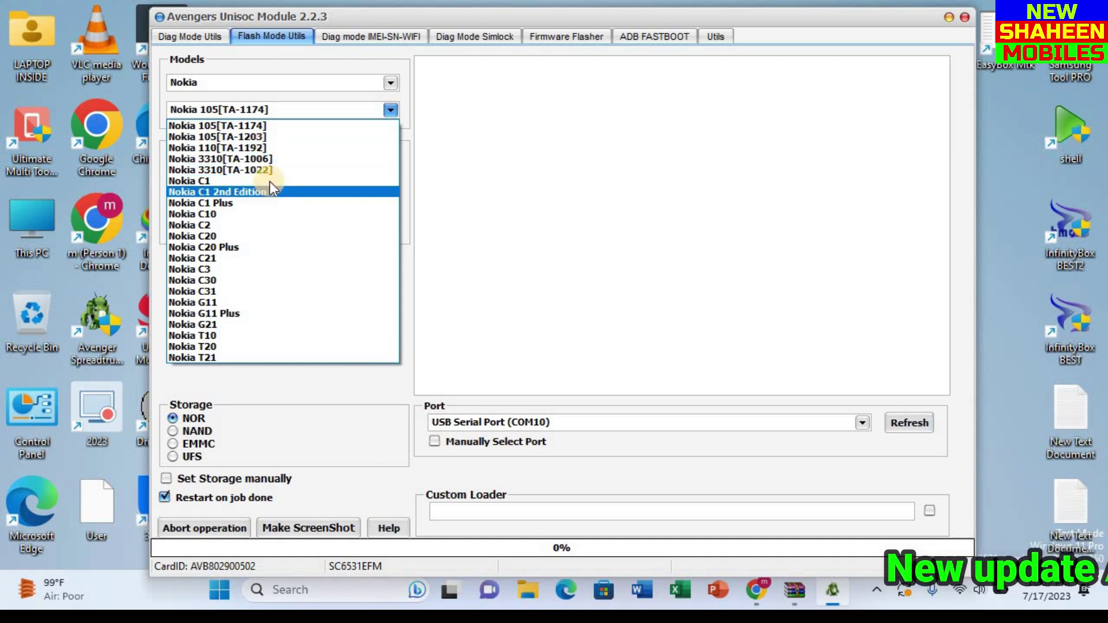
click(260, 336)
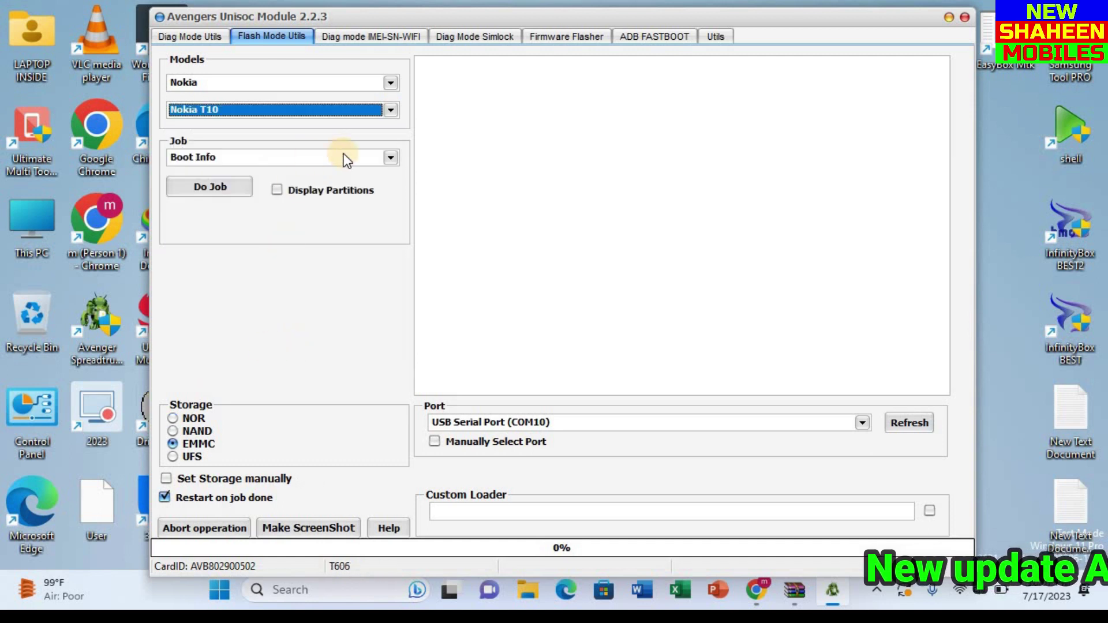
click(391, 112)
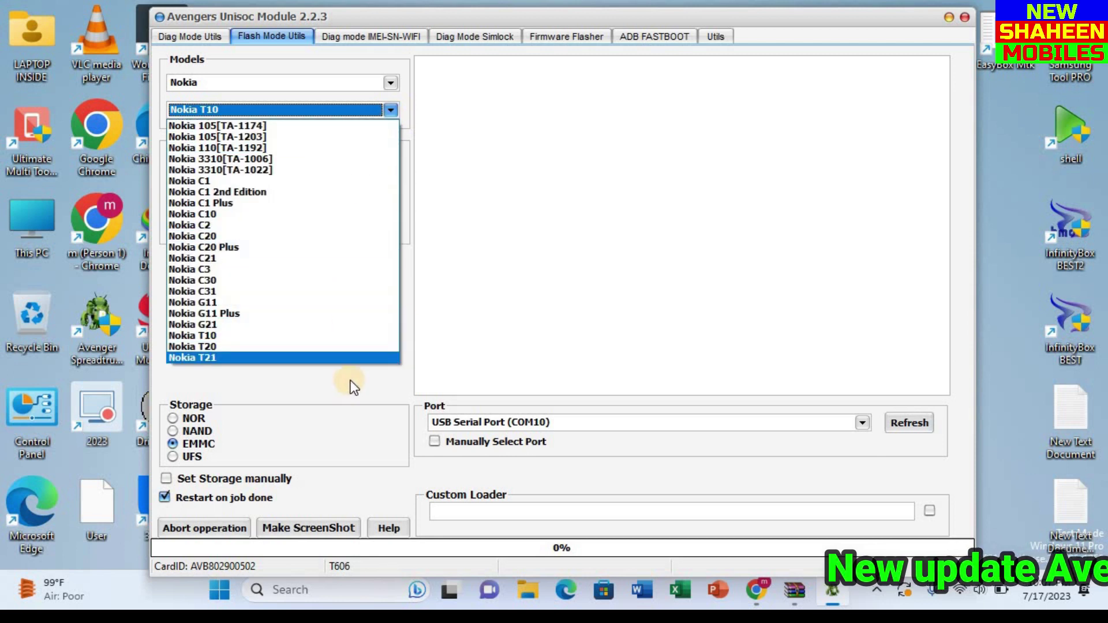
click(361, 335)
- Examine the jobs available for the Nokia T10 and reopen the list of Nokia models
click(397, 157)
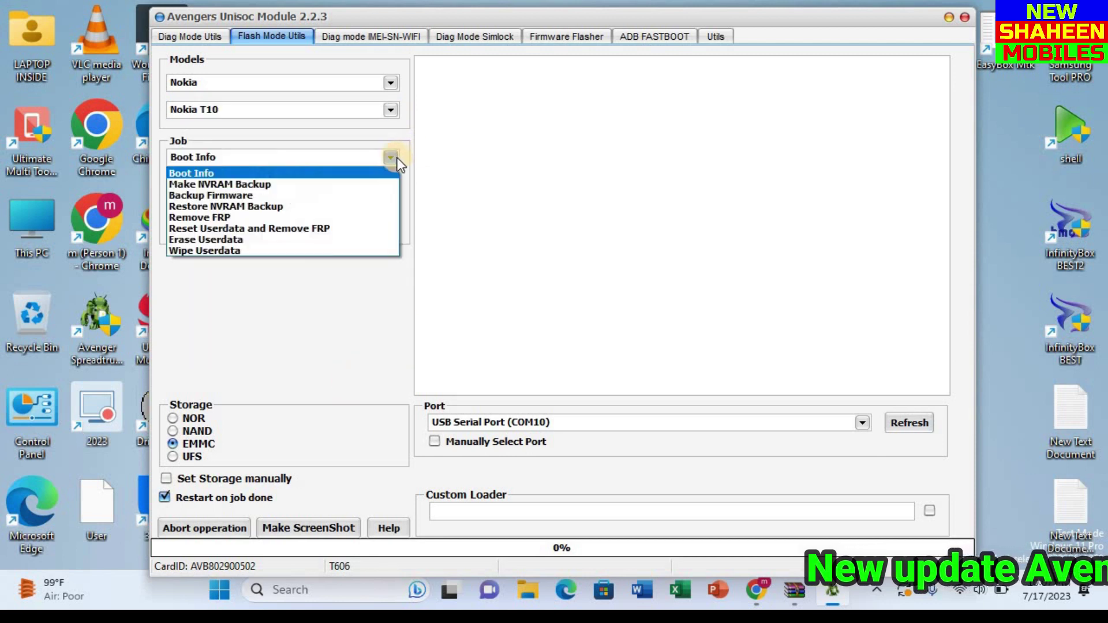
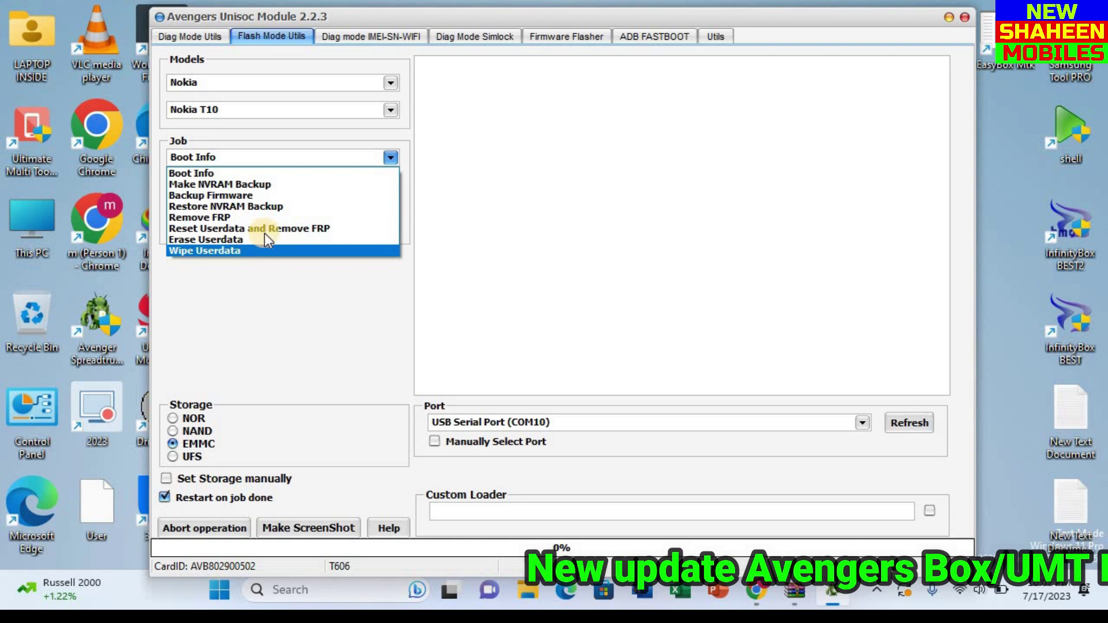
click(391, 110)
click(391, 111)
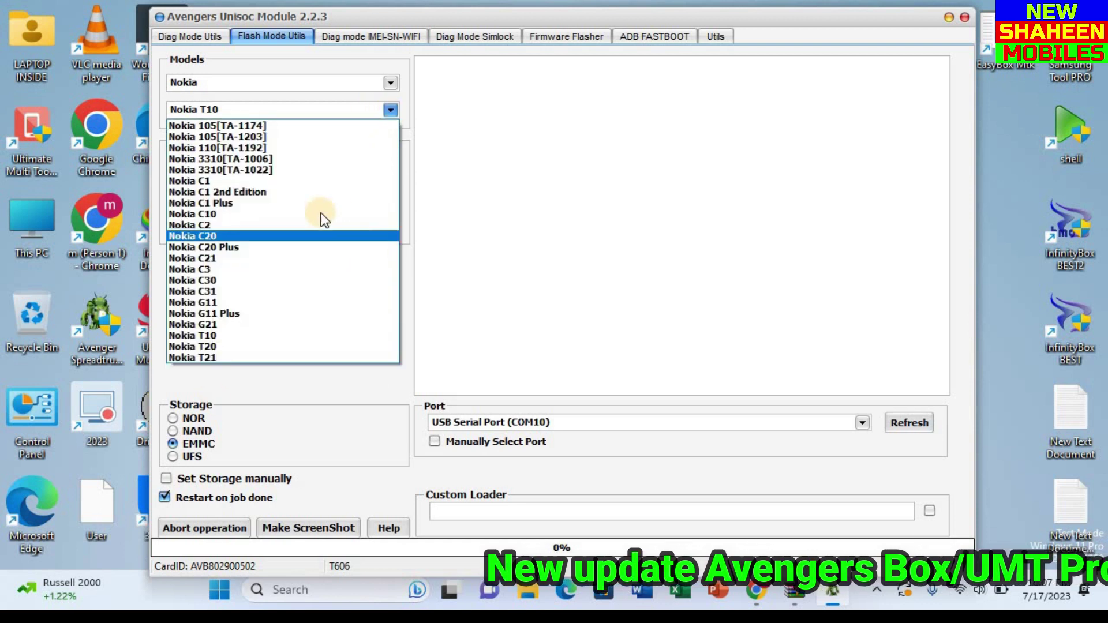
- Switch the brand to Realme and review its supported models
click(341, 83)
click(341, 83)
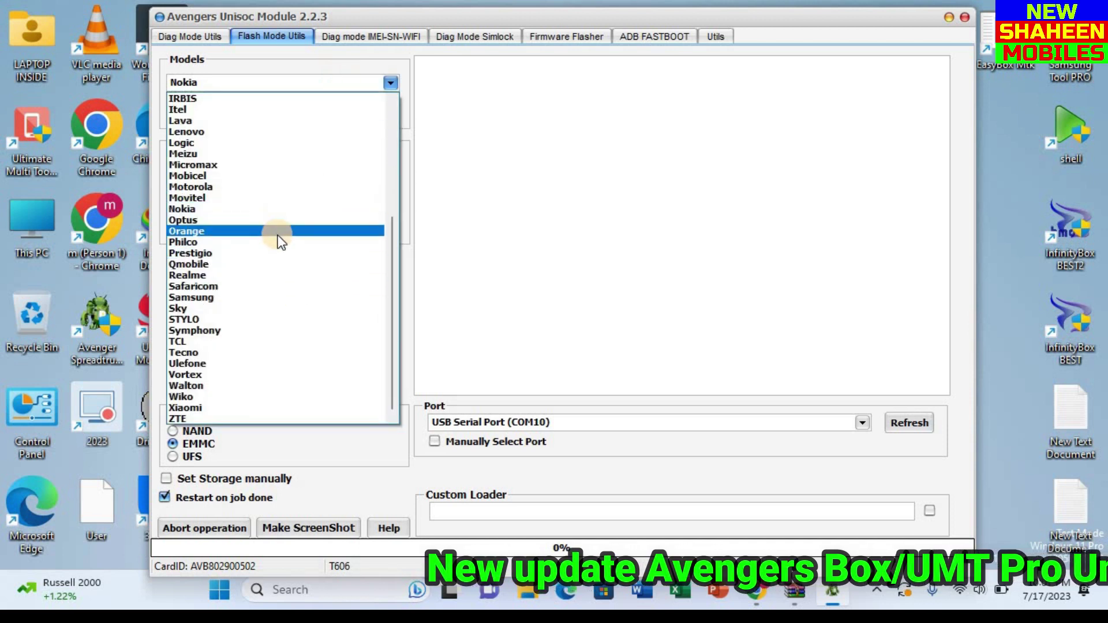
click(278, 276)
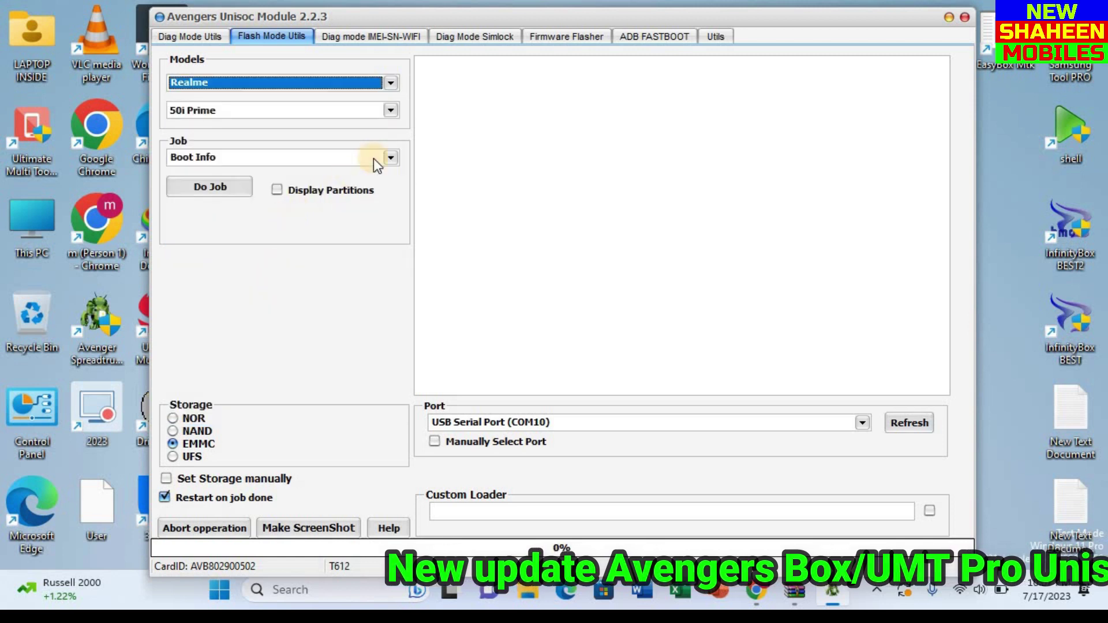
click(392, 110)
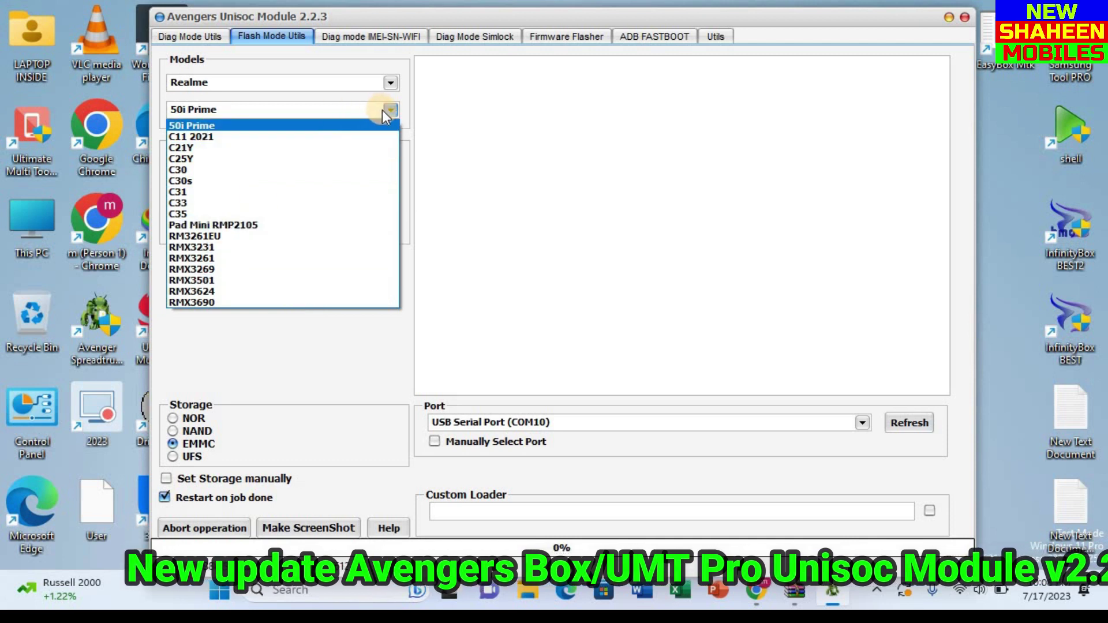
- Switch the brand to Samsung and show its supported models
click(392, 84)
click(391, 82)
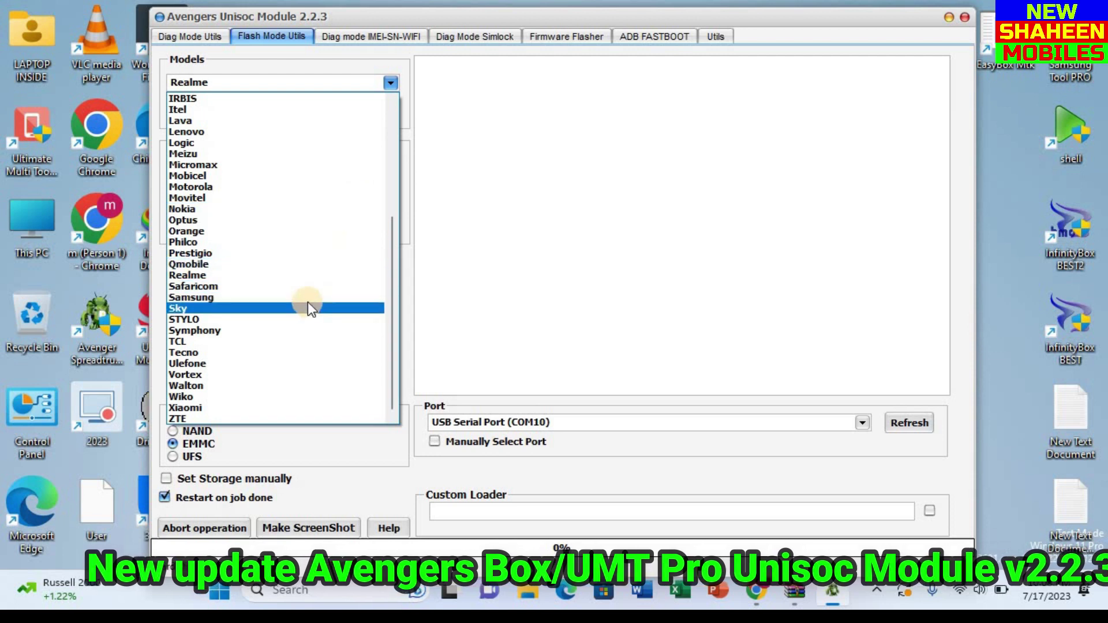
click(308, 298)
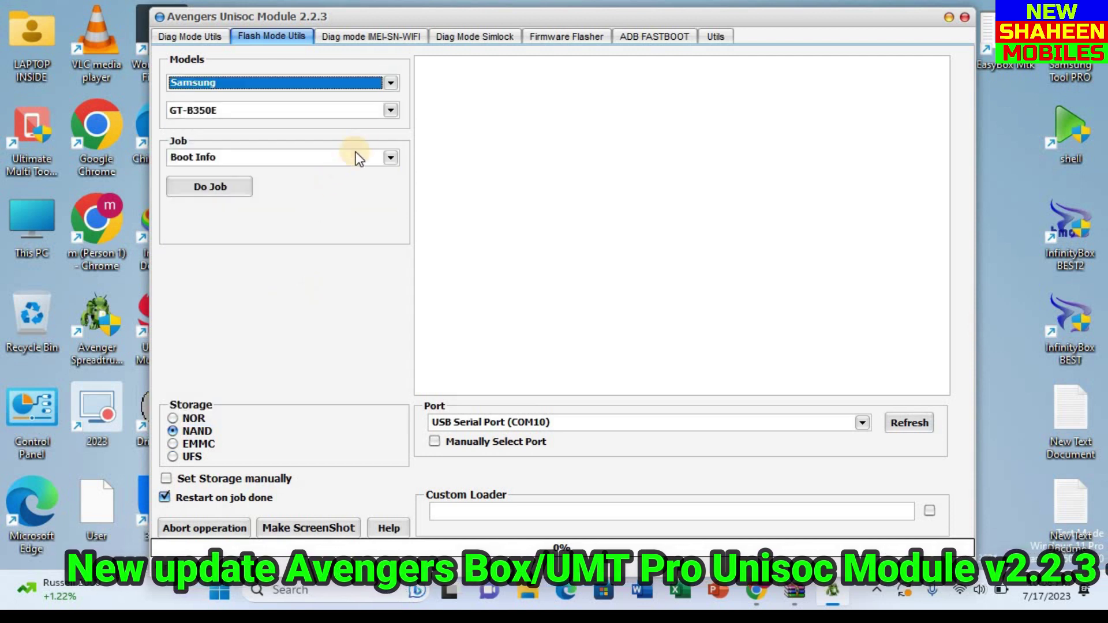
click(391, 110)
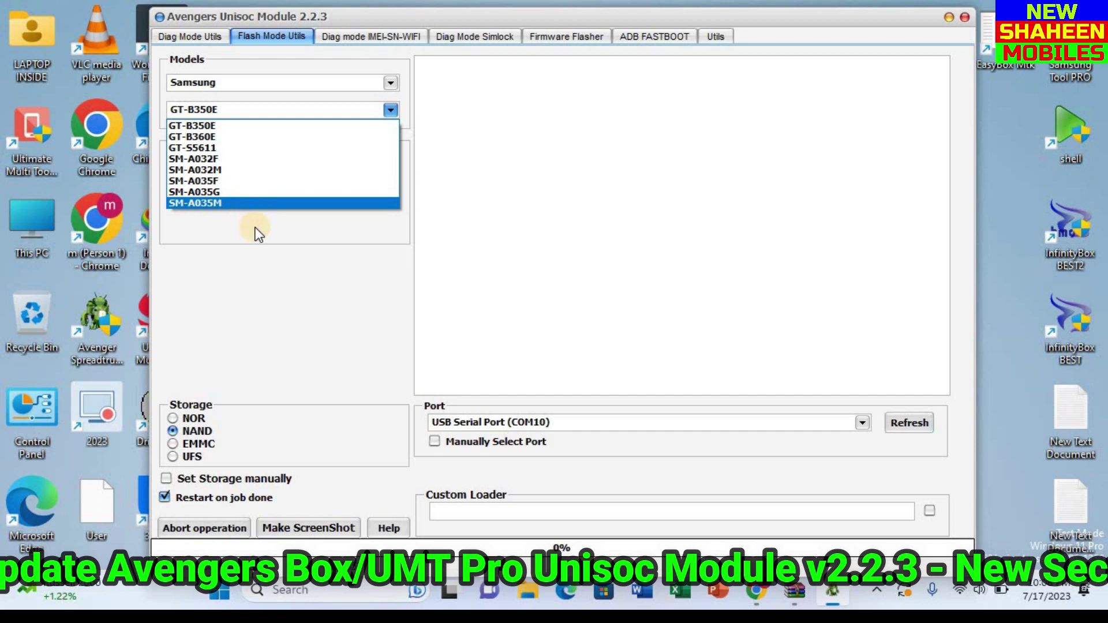
- Examine the jobs available for the Samsung GT-B350E and recheck the list of Samsung models
click(394, 111)
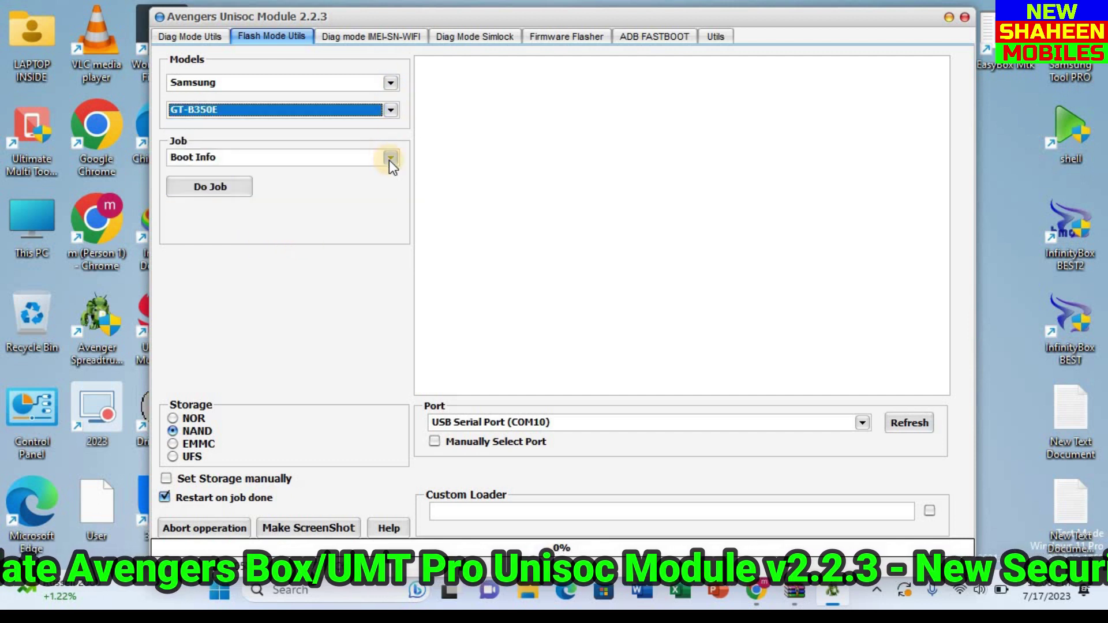
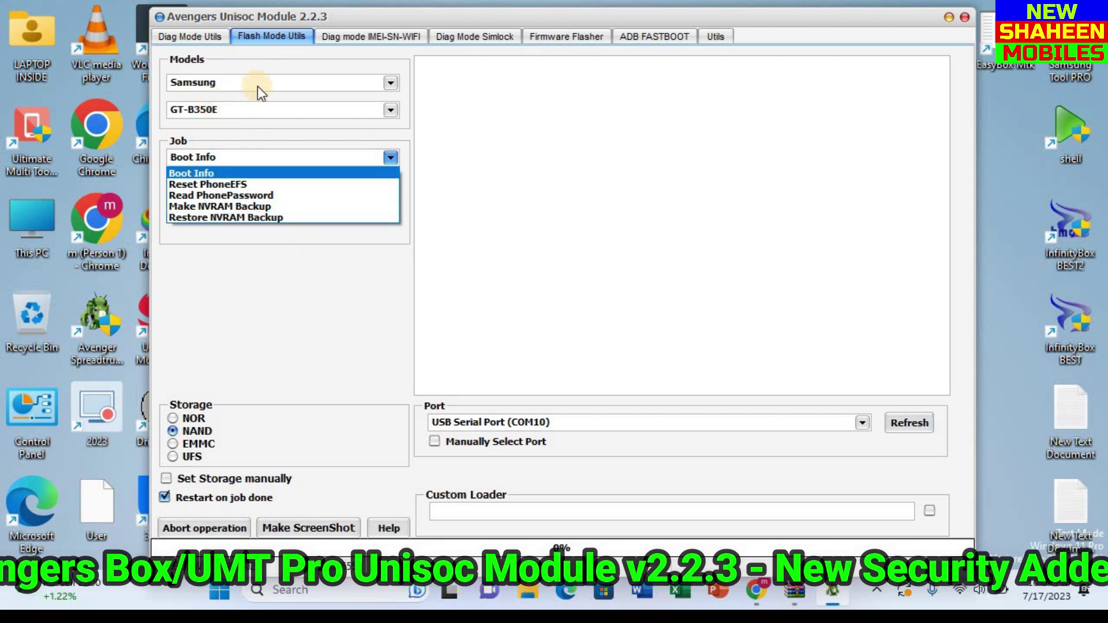
click(337, 115)
click(337, 115)
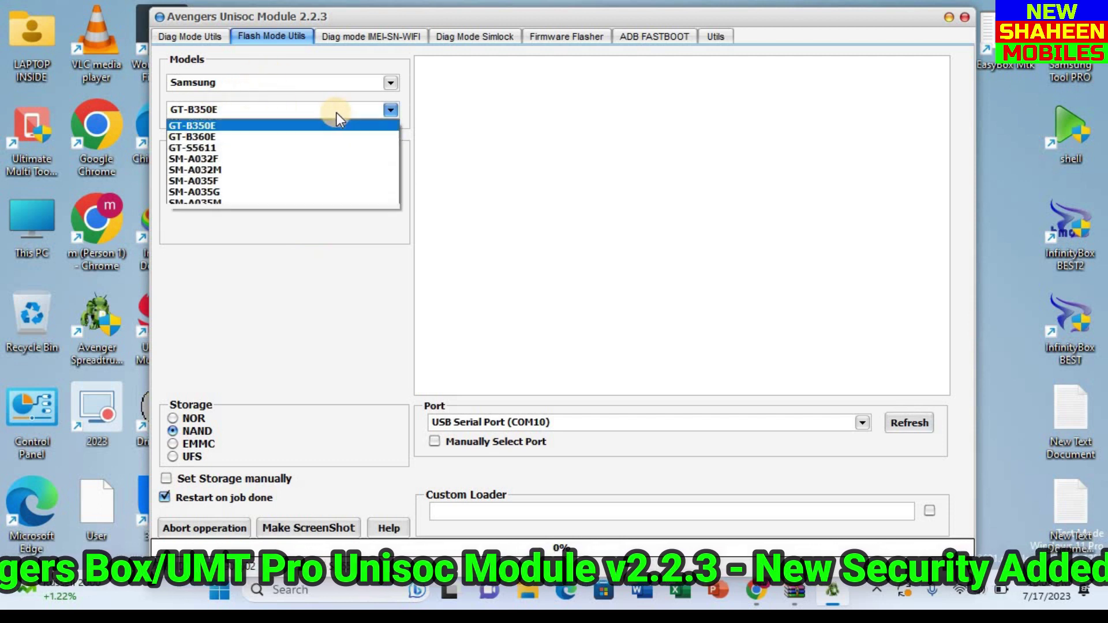
click(377, 118)
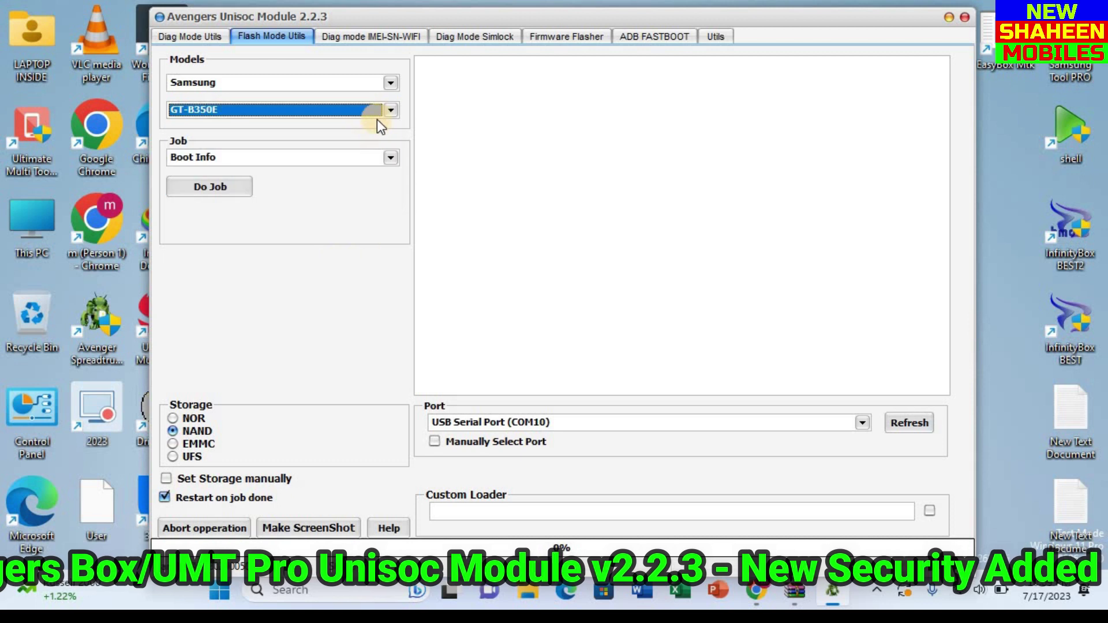
- Switch the brand to Tecno and review its supported models
click(390, 83)
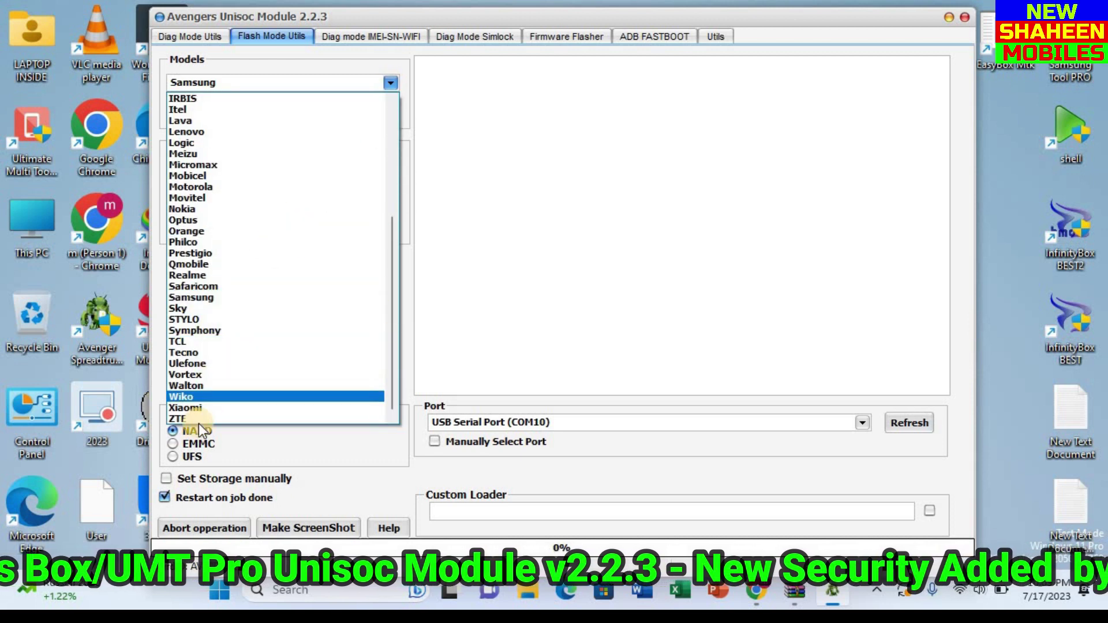
click(214, 353)
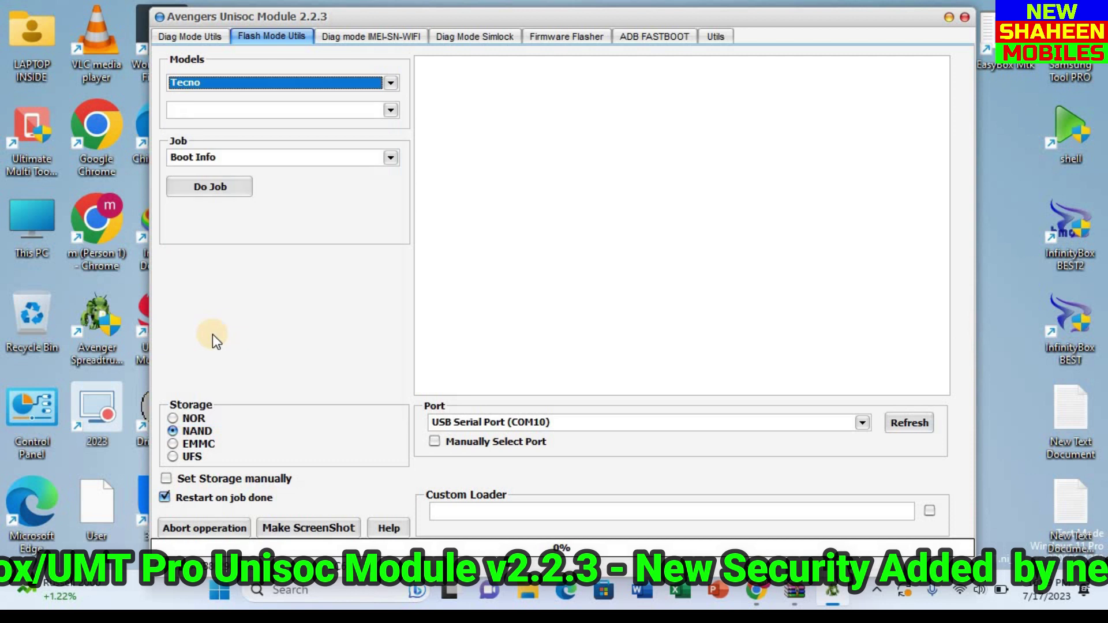
click(390, 111)
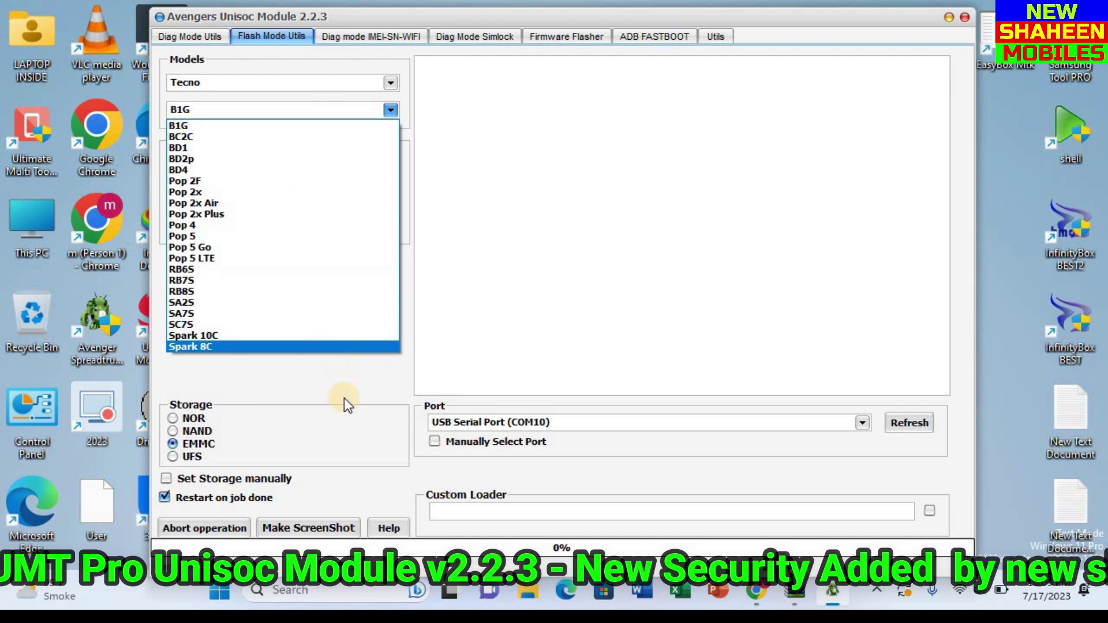
click(333, 373)
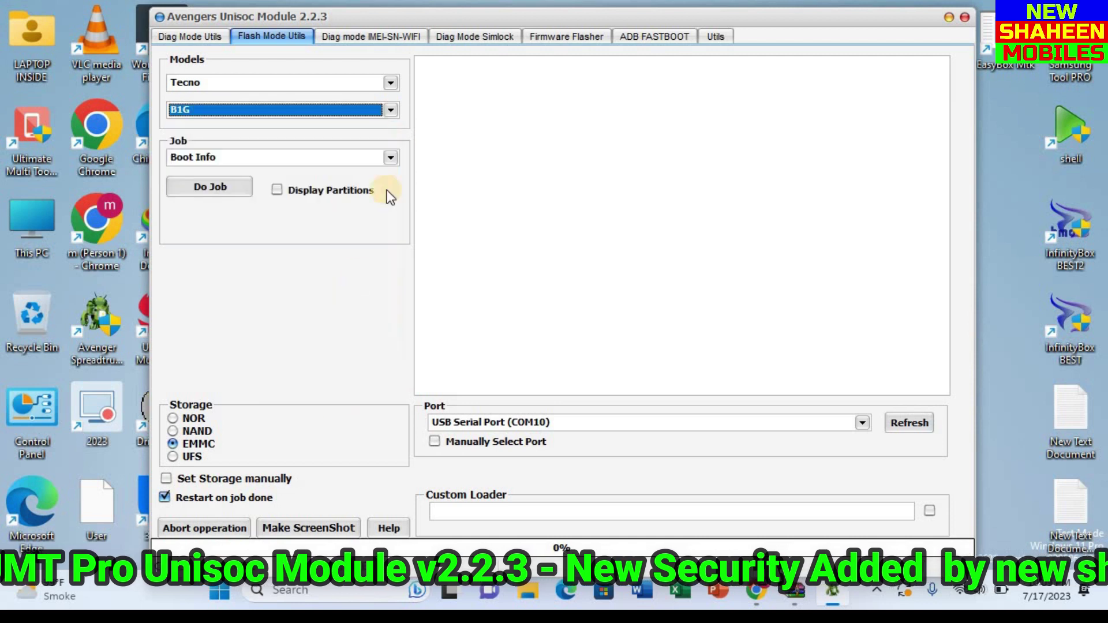
click(391, 111)
- Look through the full list of supported phone brands, keeping Tecno as the brand
click(390, 80)
click(390, 80)
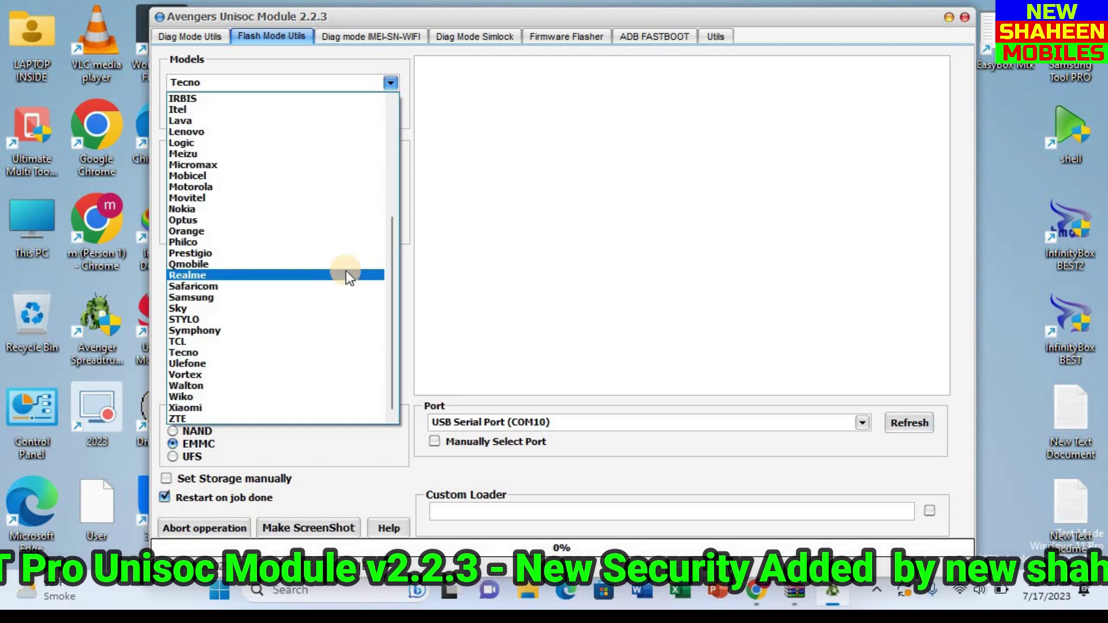
scroll(345, 270, up, 2)
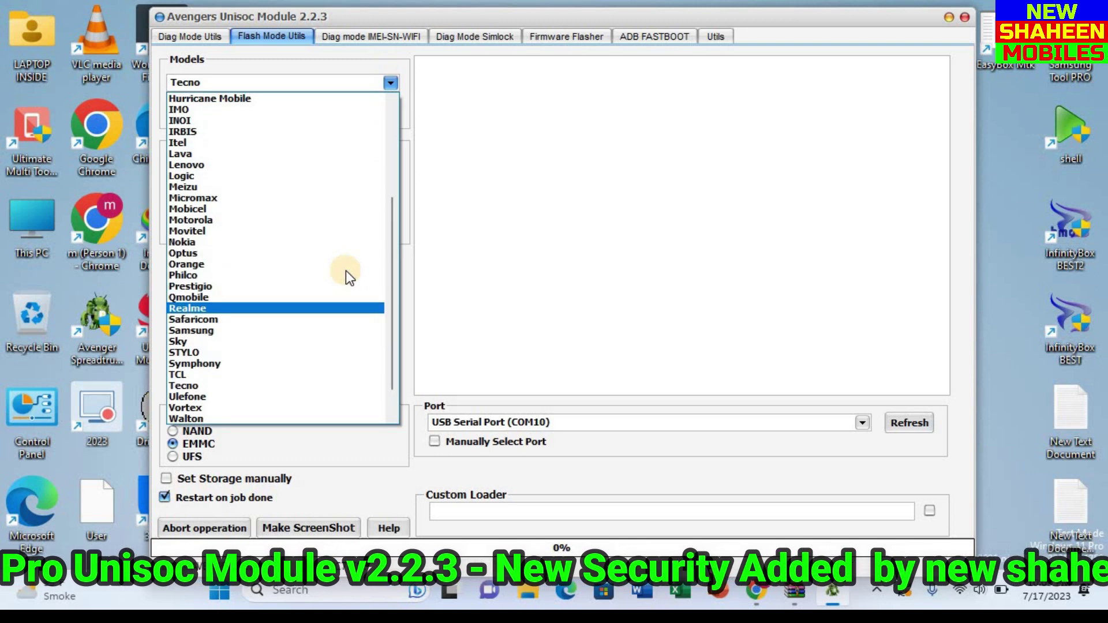
scroll(345, 271, up, 3)
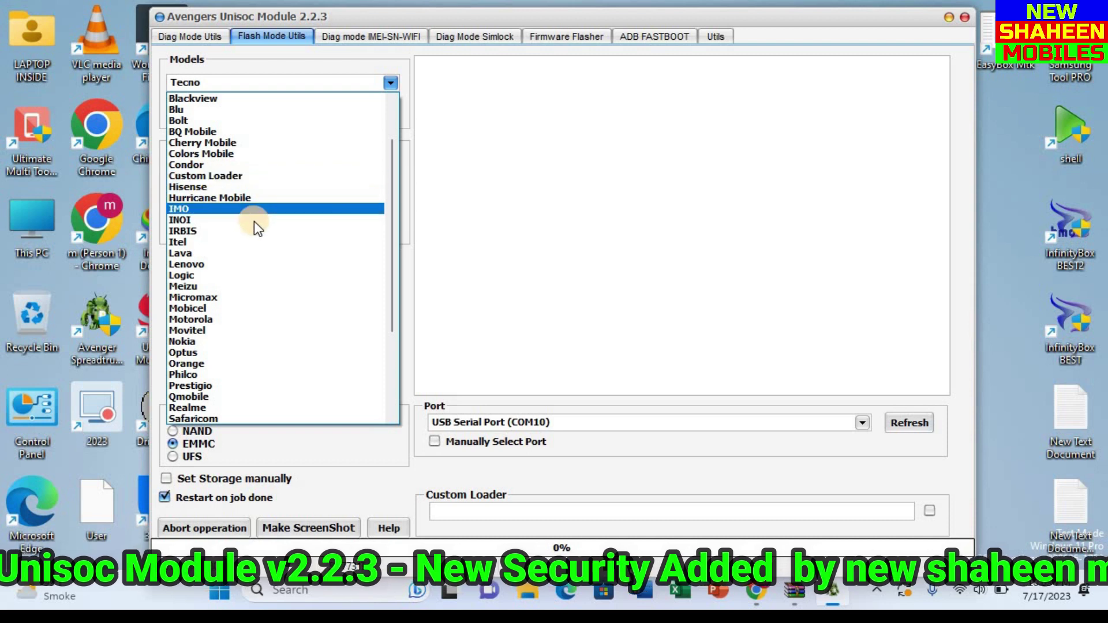
scroll(253, 220, up, 2)
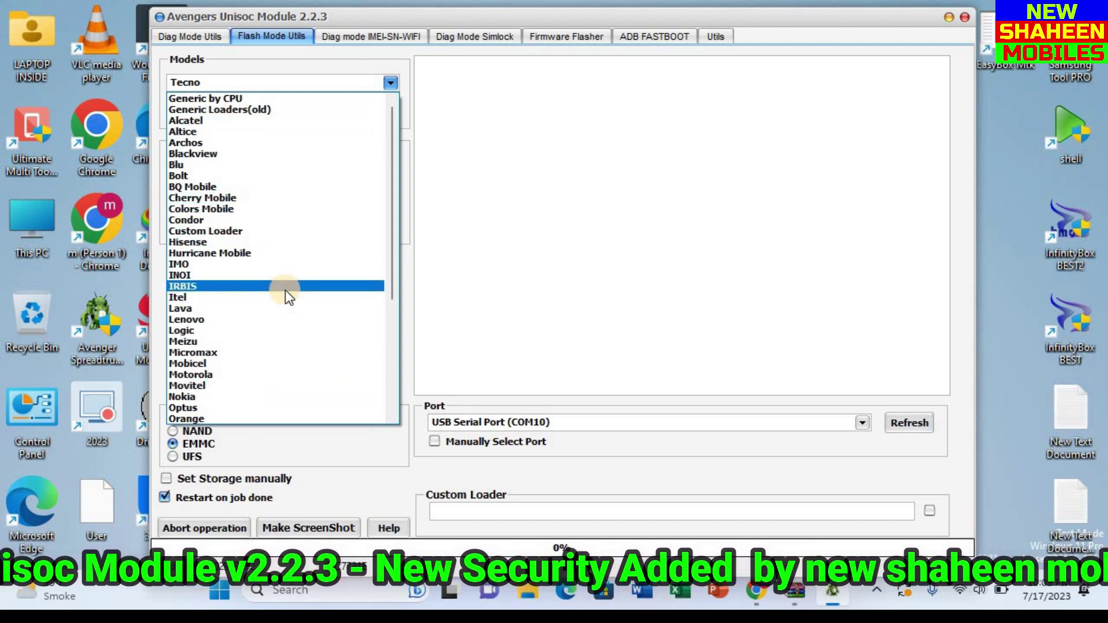
scroll(285, 291, down, 2)
scroll(285, 297, down, 4)
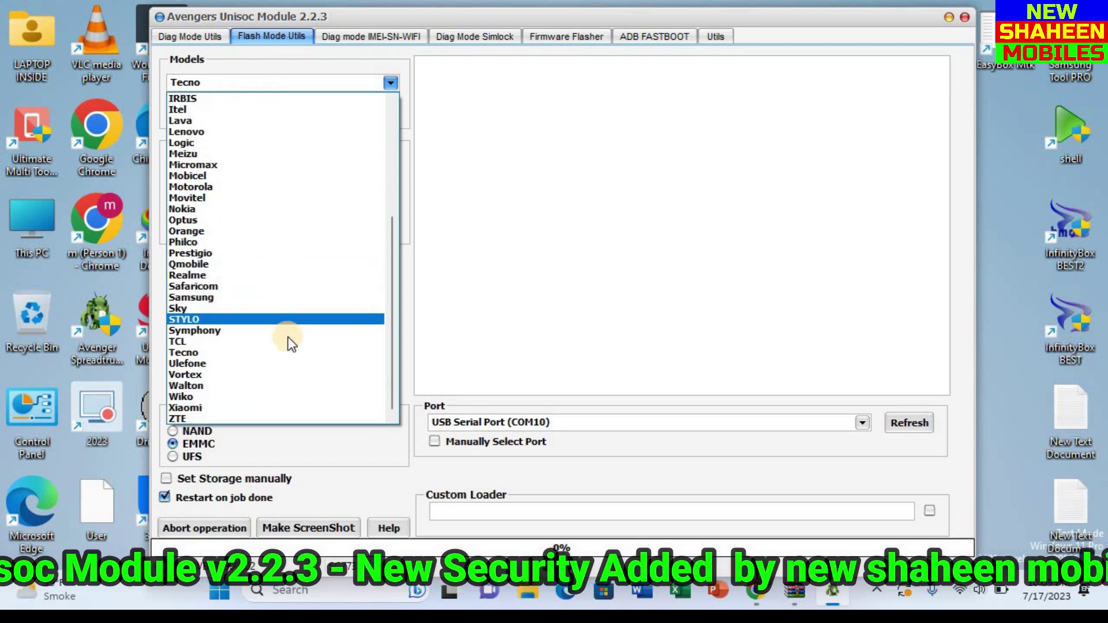
click(690, 479)
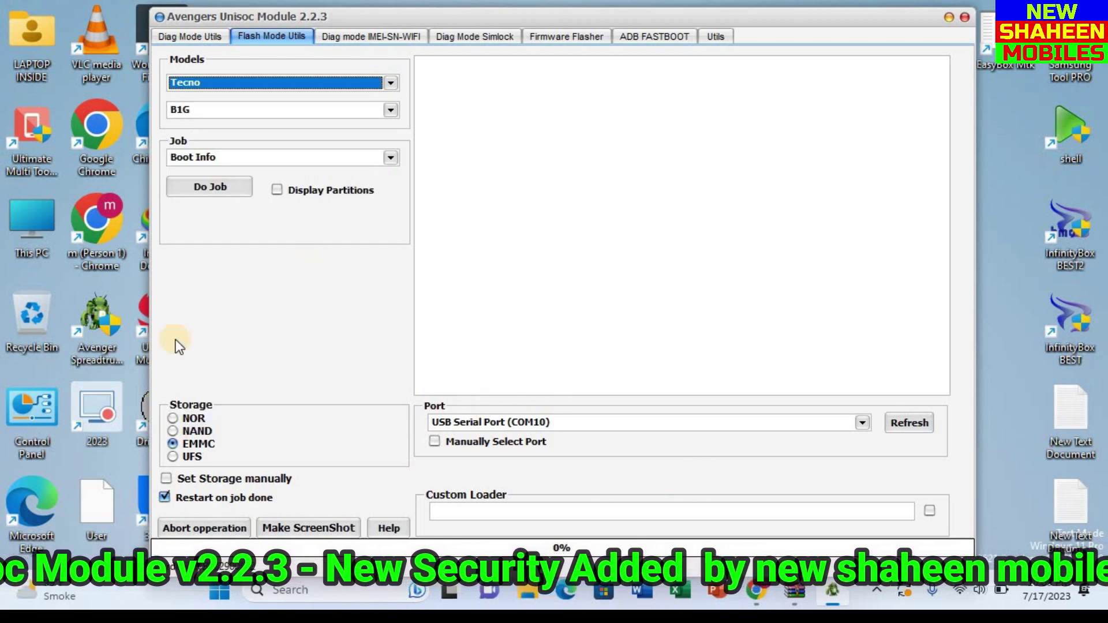
- Examine the diag mode IMEI-SN-WIFI and simlock functions and the firmware flasher options
click(389, 37)
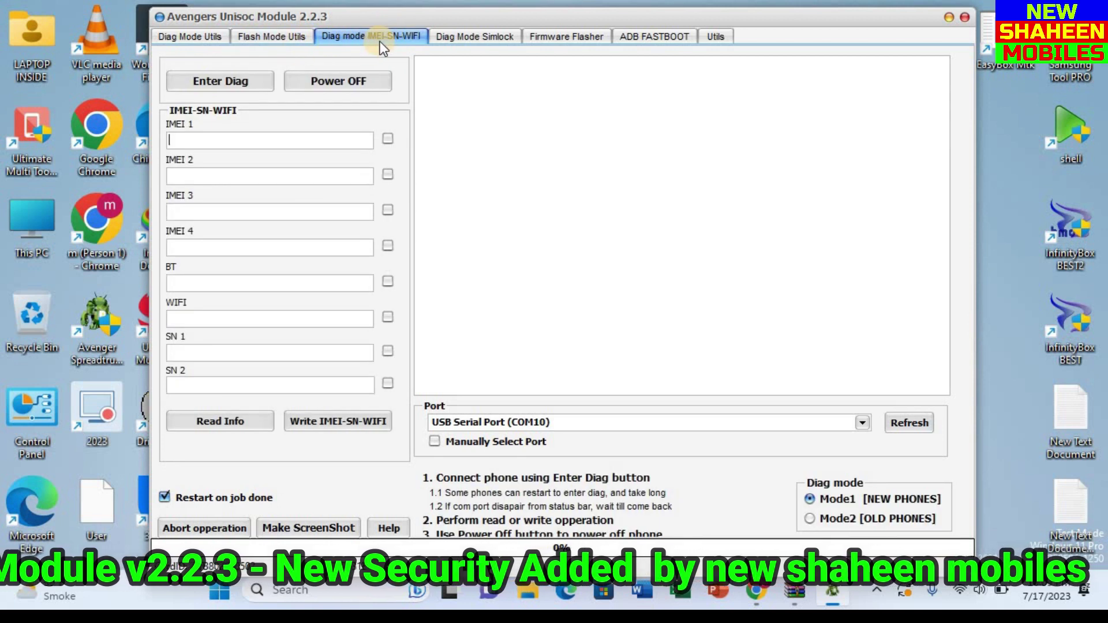
click(223, 142)
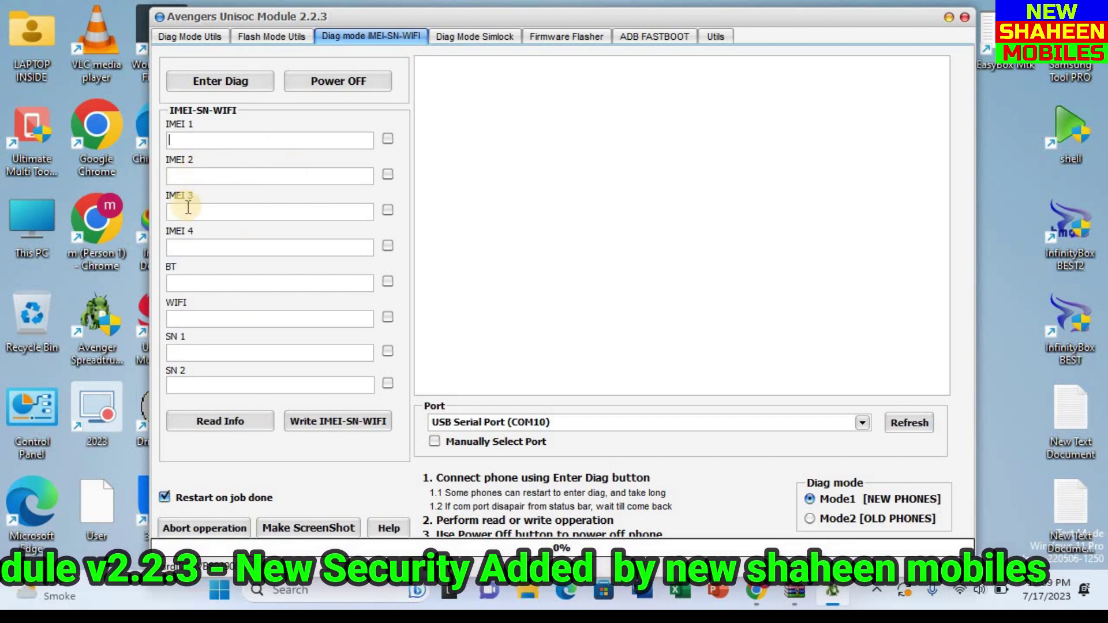
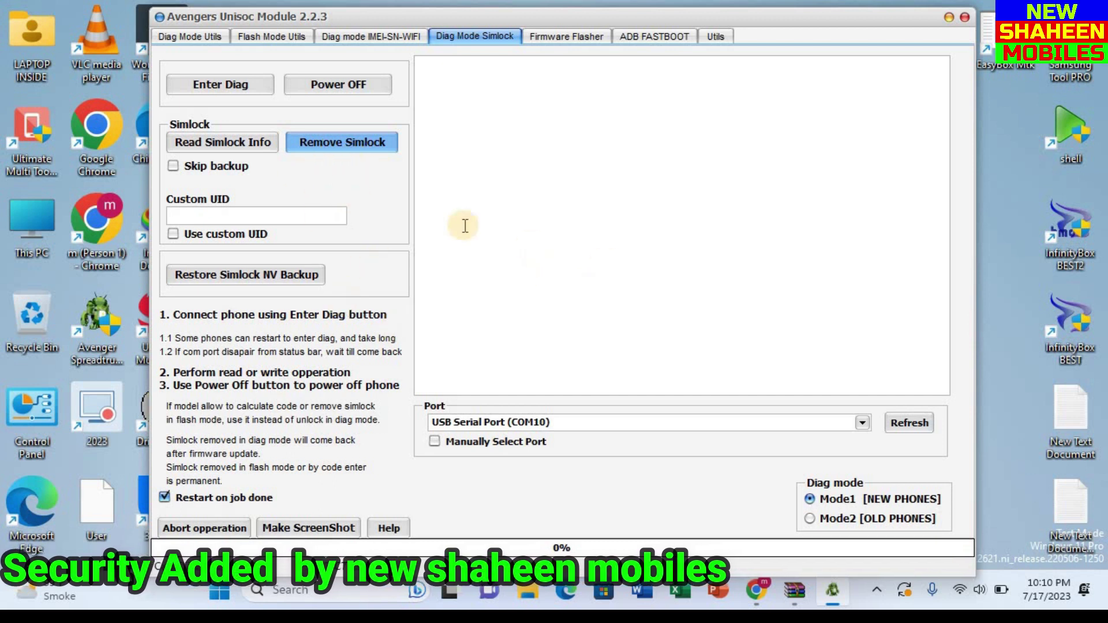
click(570, 37)
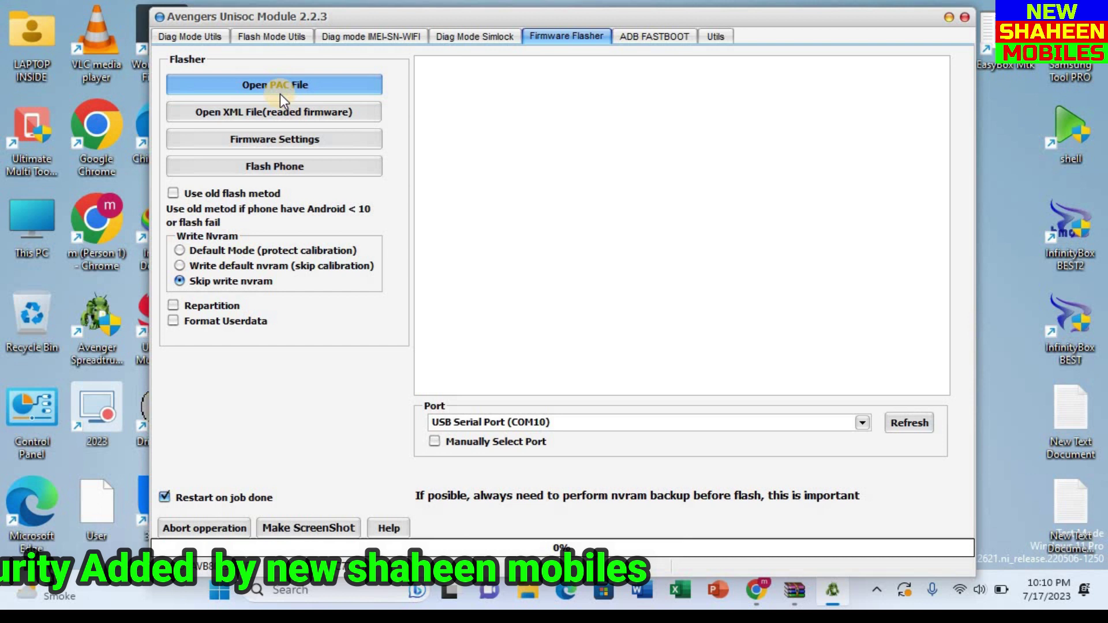
- Examine the ADB and fastboot functions, and return to the diag mode utilities to review them
click(652, 37)
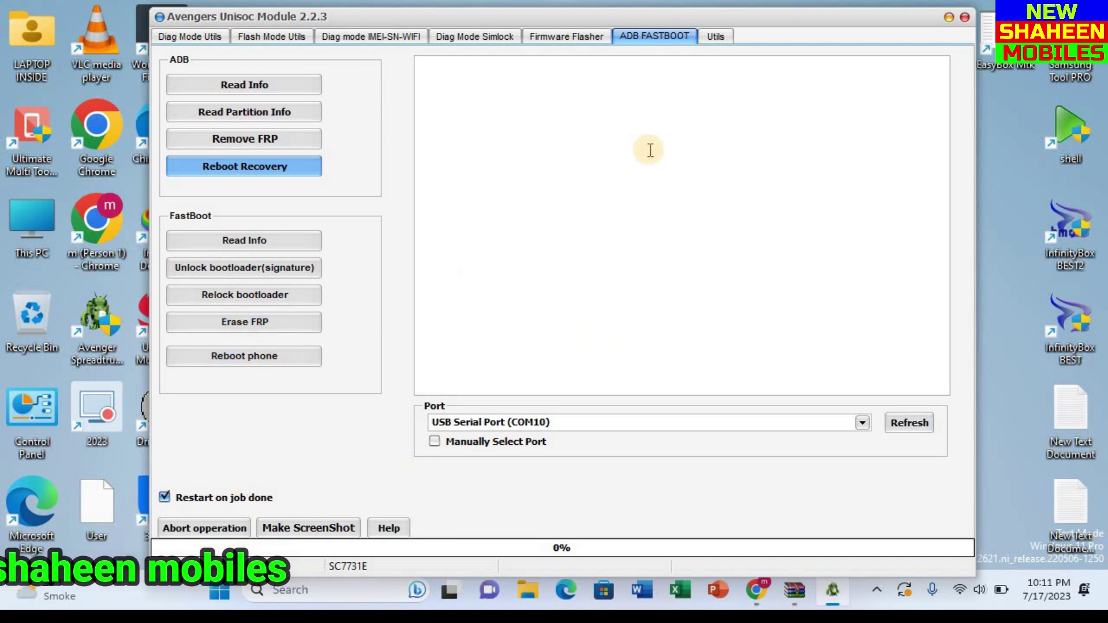
click(202, 39)
click(223, 131)
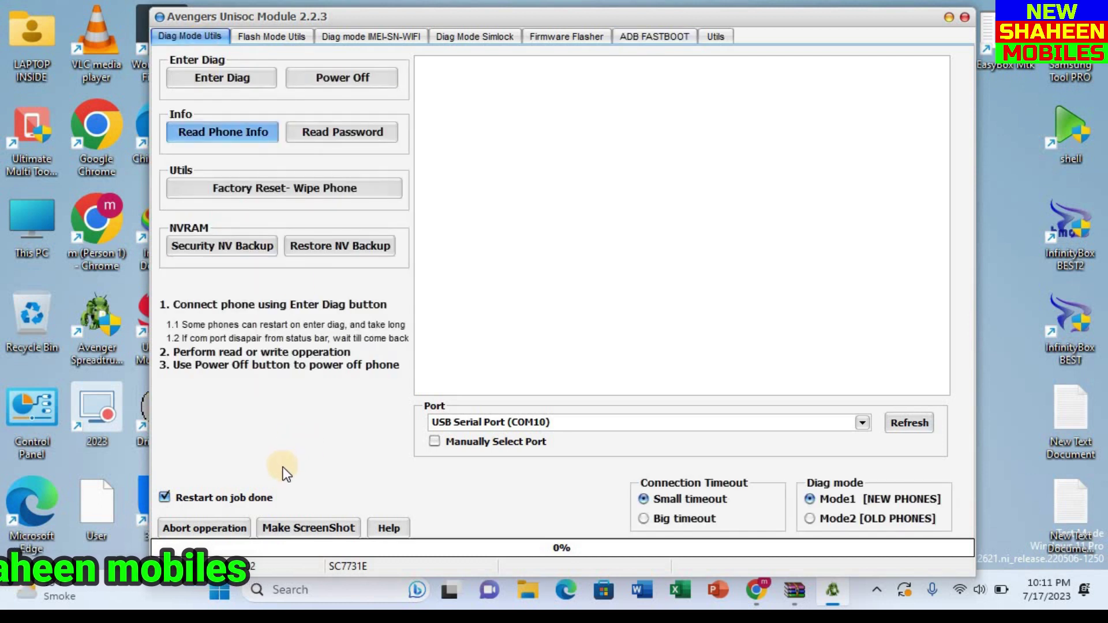